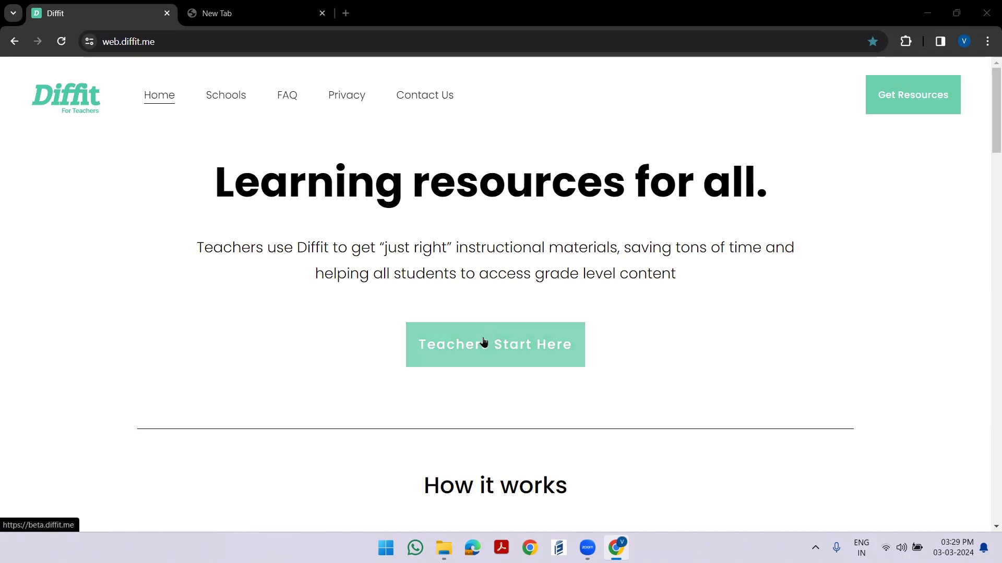
Step: Start as a teacher and enter "Python" as the topic for the new resources
{"action": "left_click", "coordinate": [518, 347]}
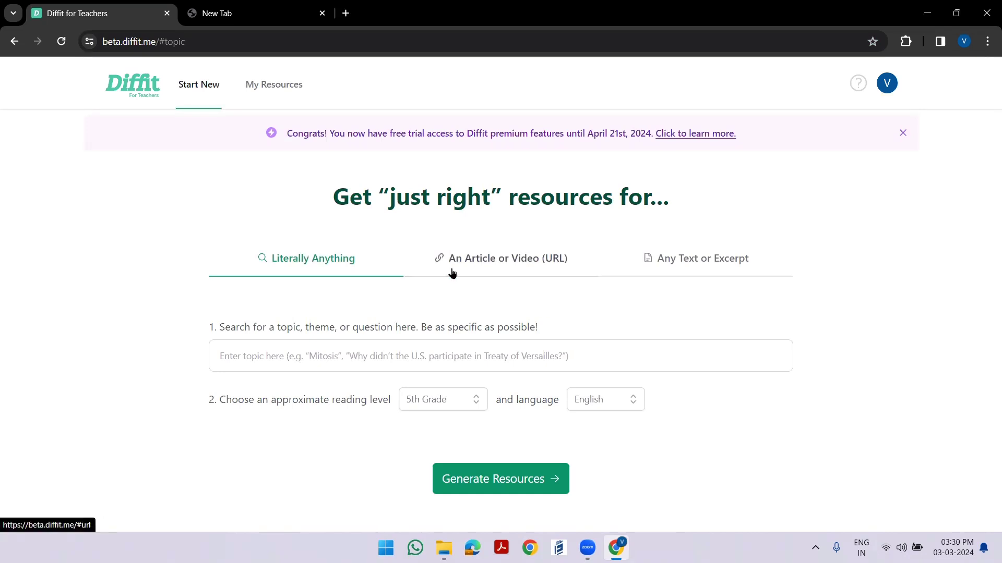
{"action": "left_click", "coordinate": [372, 360]}
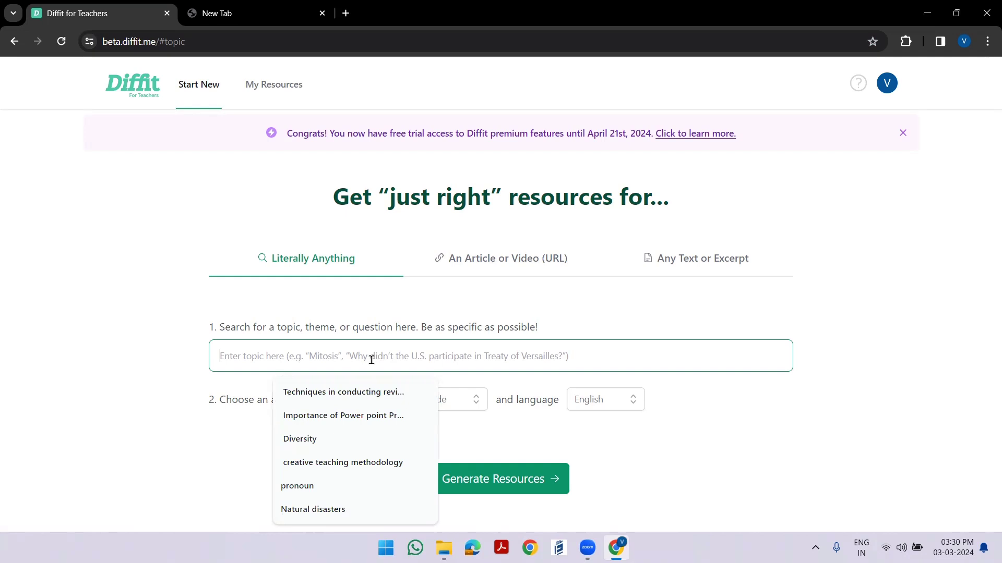
{"action": "type", "text": "Pyt"}
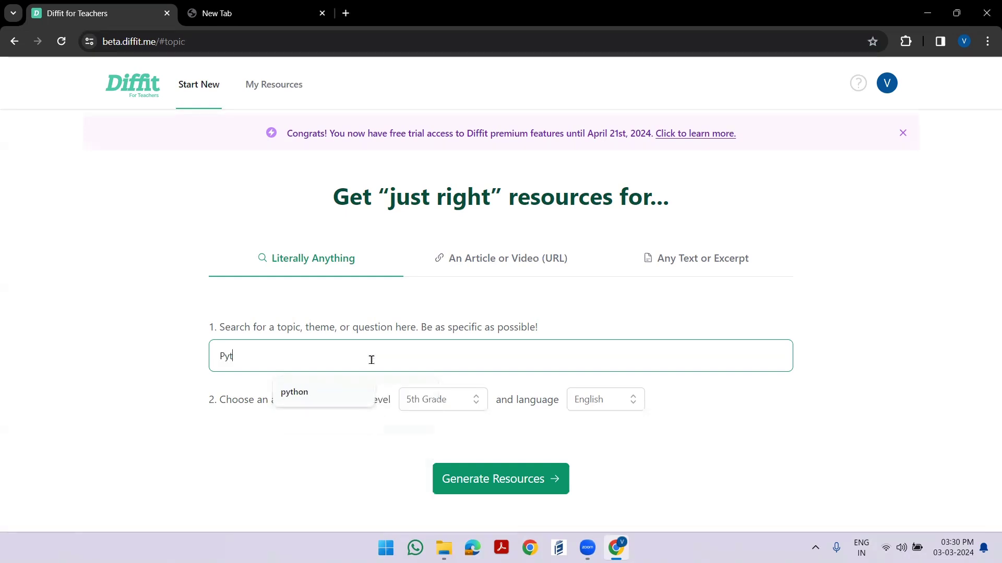
{"action": "type", "text": "hon"}
{"action": "left_click", "coordinate": [317, 449]}
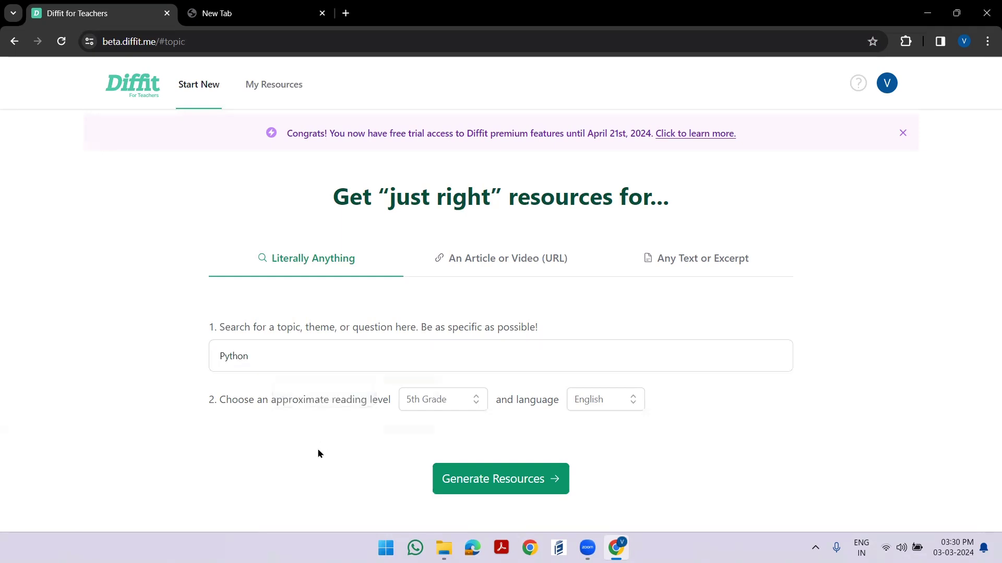
Step: Set the approximate reading level to 9th Grade
{"action": "left_click", "coordinate": [477, 404]}
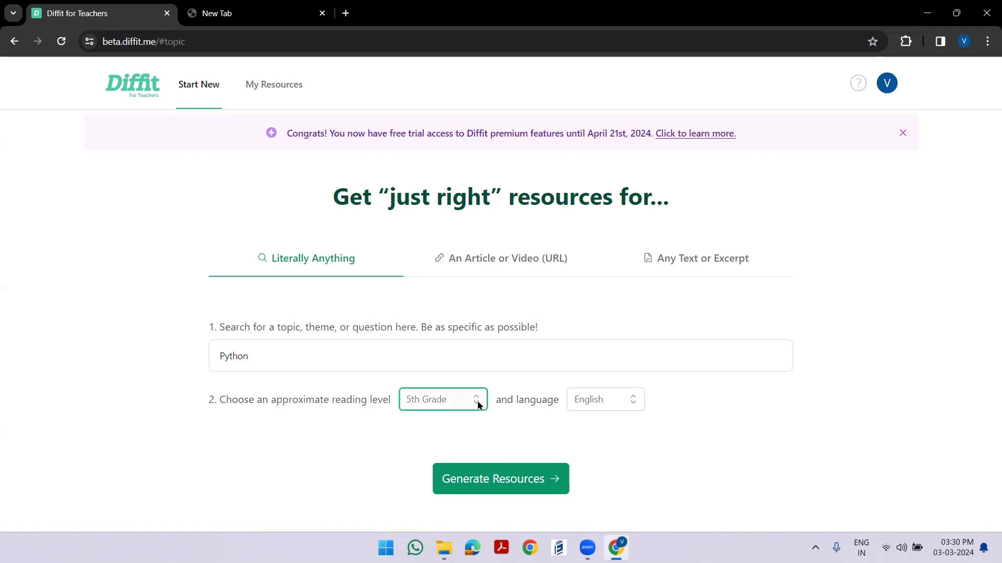
{"action": "left_click_drag", "start_coordinate": [478, 436], "coordinate": [478, 482]}
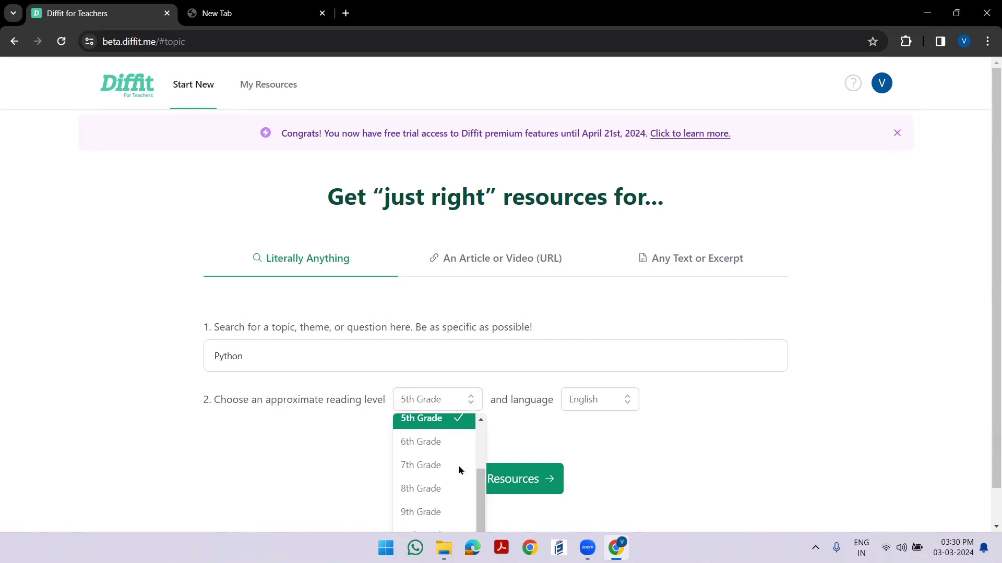
{"action": "key", "text": "Down"}
{"action": "key", "text": "Down"}
{"action": "key", "text": "Return"}
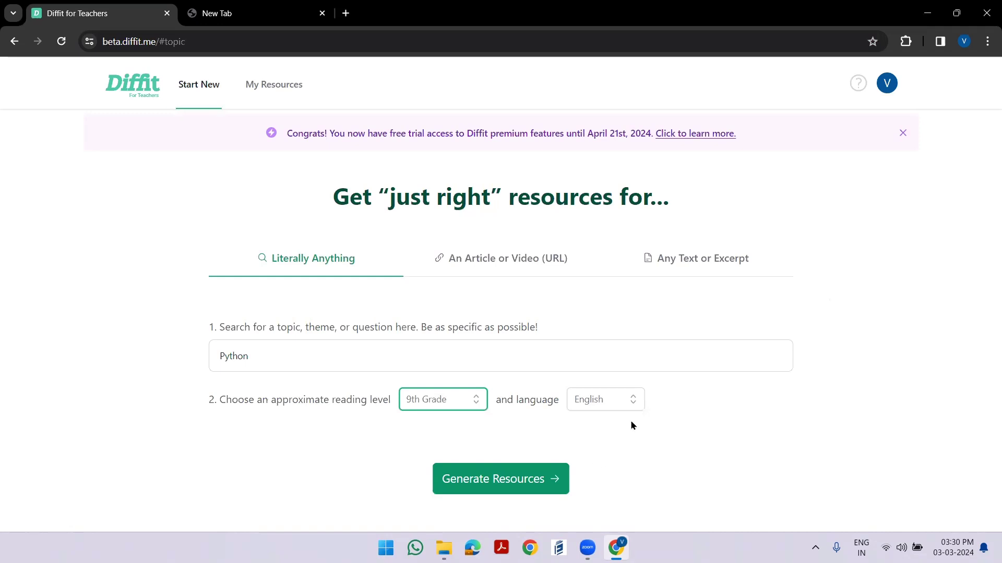
Step: Look through the available languages, keep English, and generate the Python resources
{"action": "left_click", "coordinate": [632, 405]}
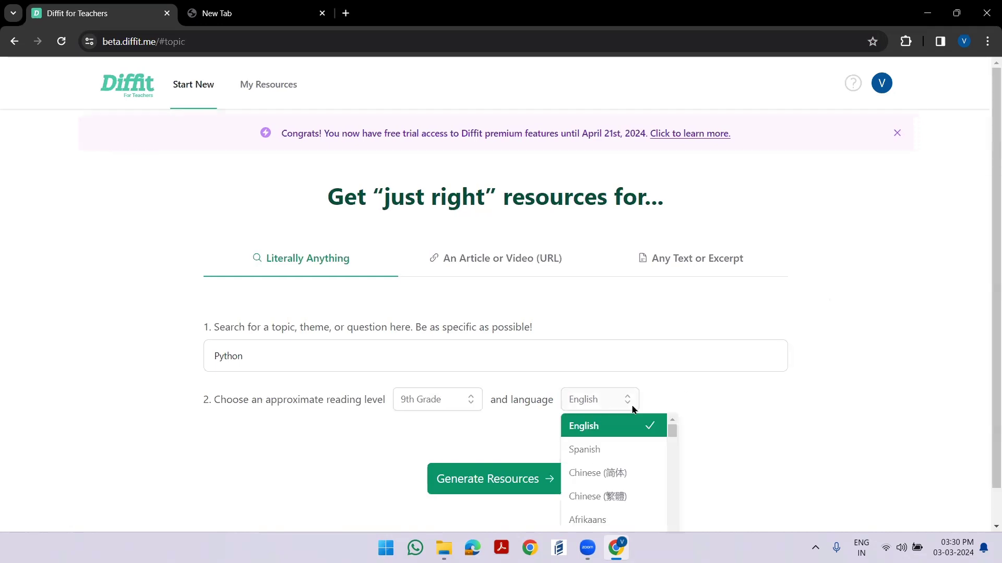
{"action": "scroll", "coordinate": [671, 439], "scroll_direction": "down", "scroll_amount": 1}
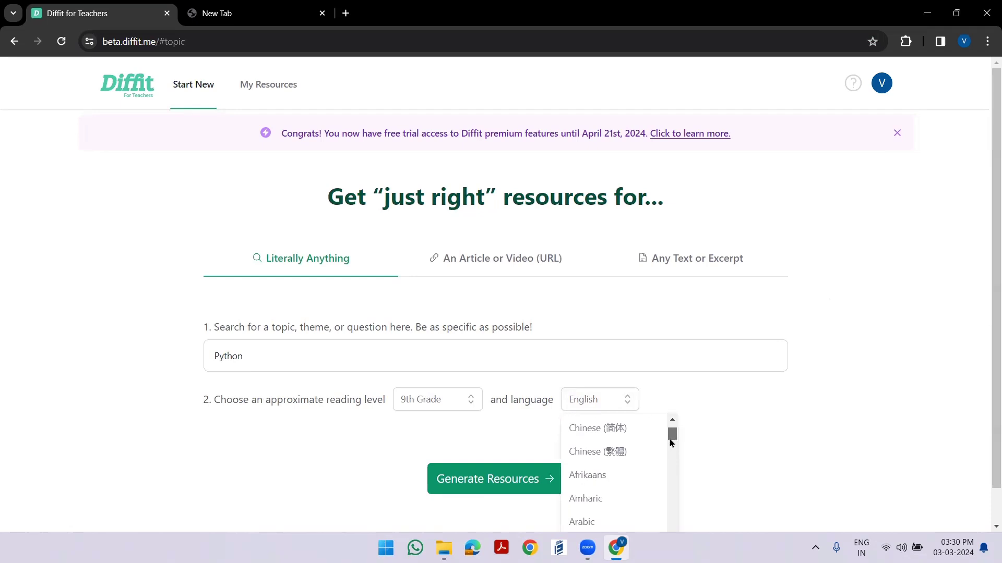
{"action": "left_click_drag", "start_coordinate": [671, 442], "coordinate": [671, 477]}
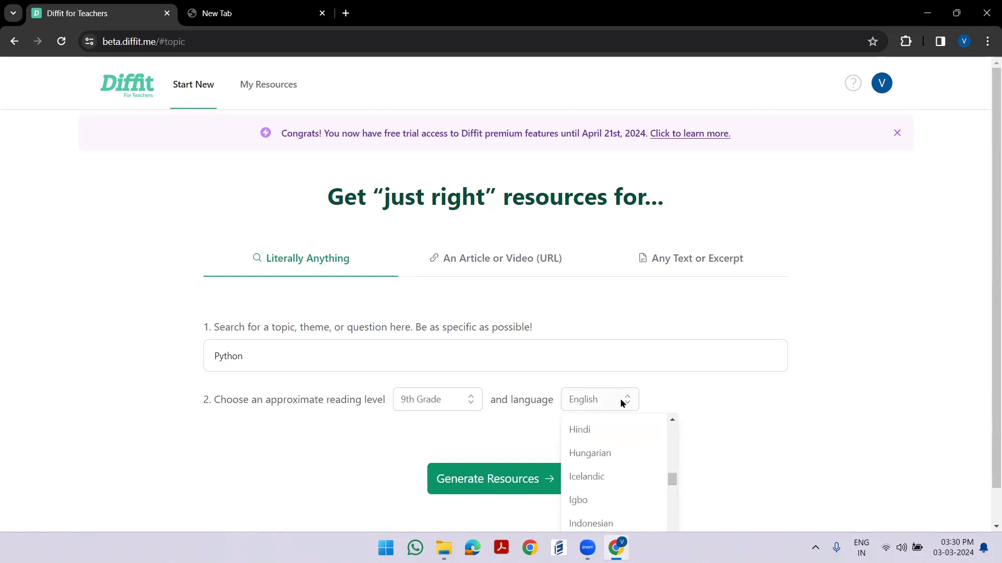
{"action": "left_click", "coordinate": [734, 421]}
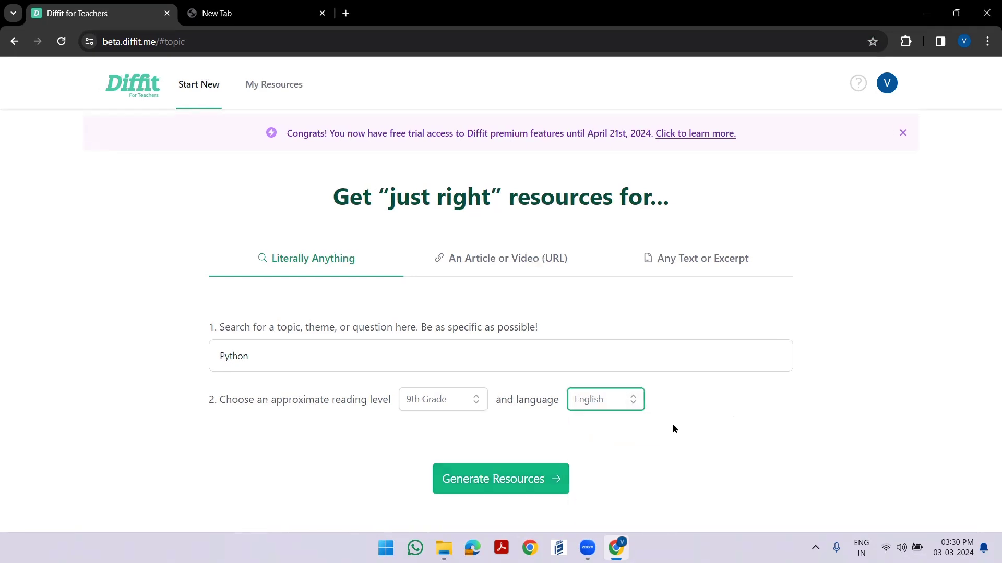
{"action": "left_click", "coordinate": [501, 477]}
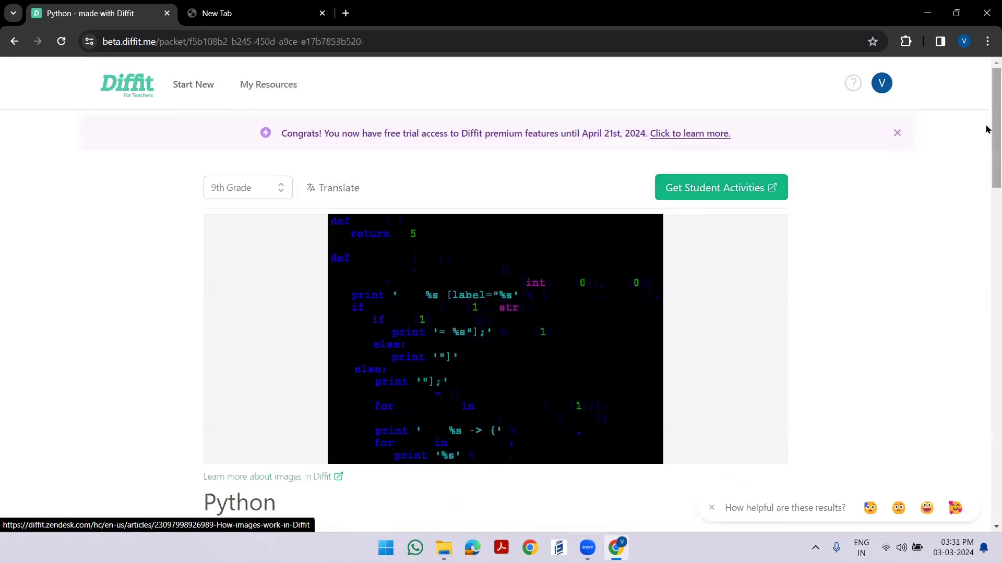
Step: Review the generated reading passage, summary, key vocabulary words and multiple choice questions
{"action": "scroll", "coordinate": [986, 133], "scroll_direction": "down", "scroll_amount": 1}
{"action": "scroll", "coordinate": [986, 156], "scroll_direction": "down", "scroll_amount": 6}
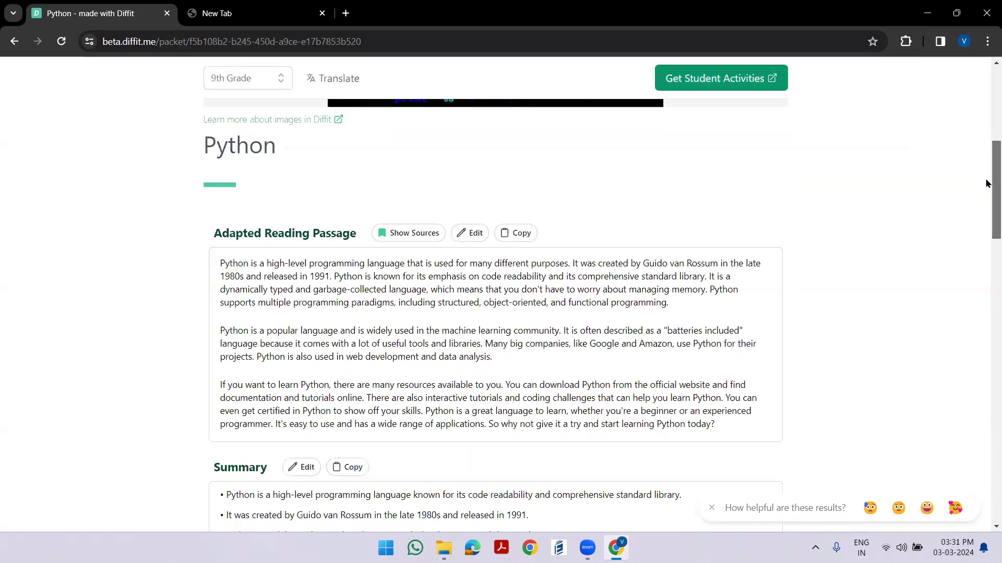
{"action": "scroll", "coordinate": [986, 193], "scroll_direction": "down", "scroll_amount": 2}
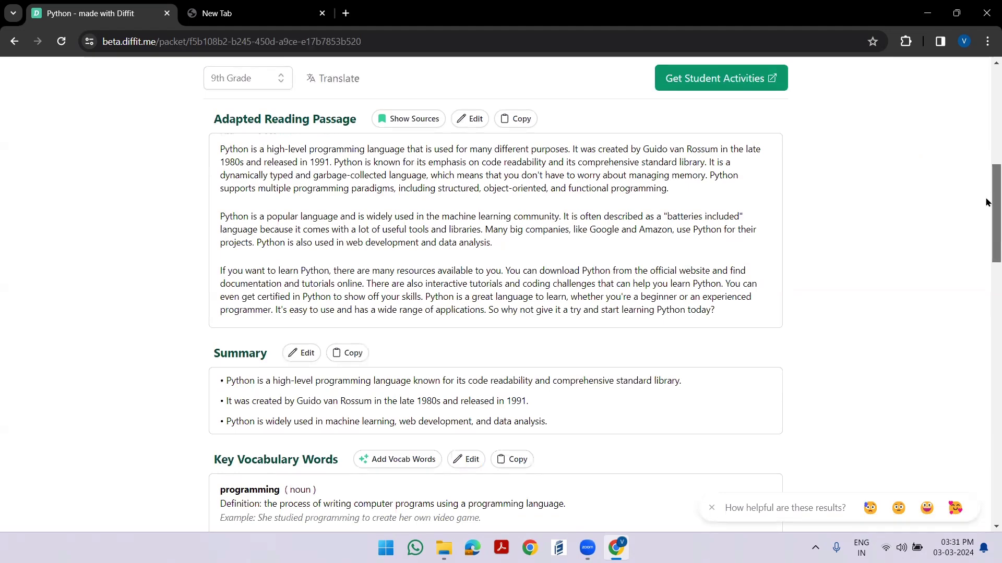
{"action": "scroll", "coordinate": [986, 206], "scroll_direction": "down", "scroll_amount": 1}
{"action": "left_click_drag", "start_coordinate": [986, 210], "coordinate": [985, 208]}
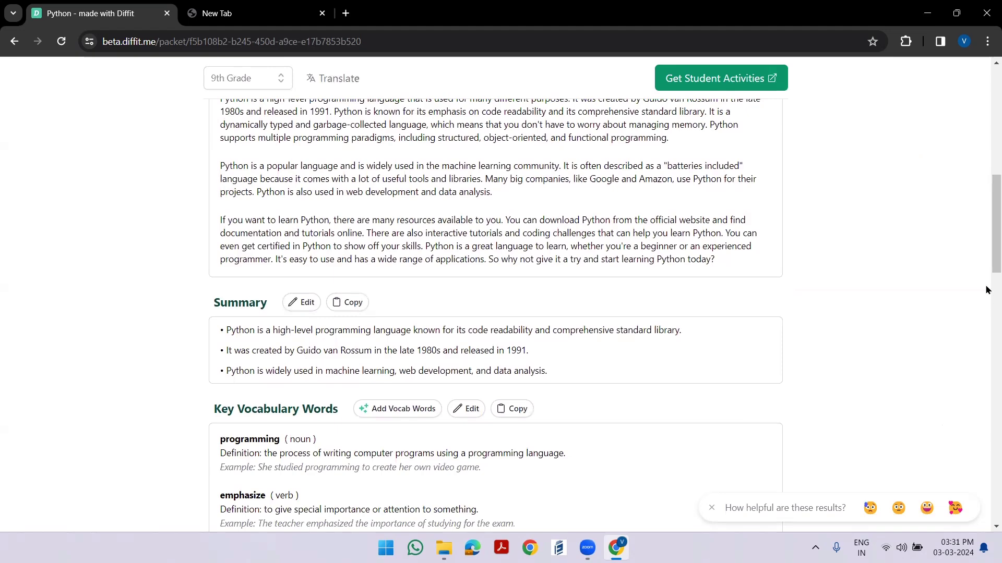
{"action": "scroll", "coordinate": [988, 292], "scroll_direction": "down", "scroll_amount": 1}
{"action": "scroll", "coordinate": [988, 292], "scroll_direction": "down", "scroll_amount": 8}
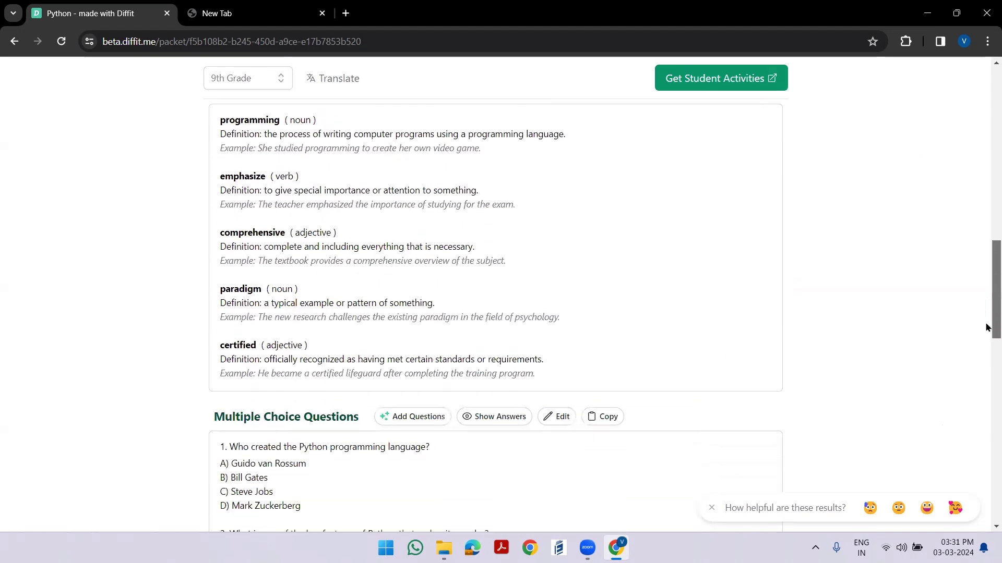
{"action": "scroll", "coordinate": [986, 360], "scroll_direction": "down", "scroll_amount": 2}
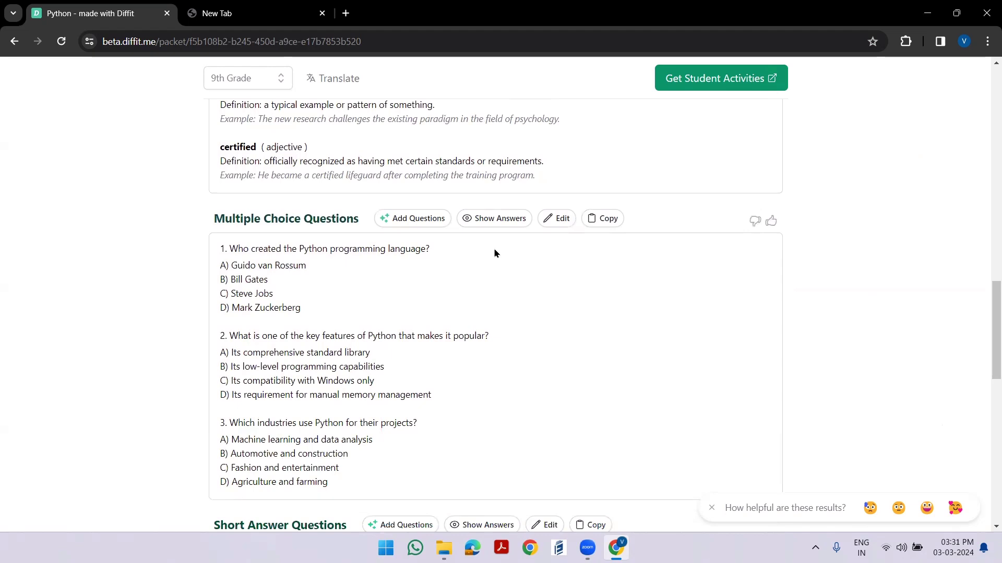
Step: Show the answers of the multiple choice questions, view them in editable form, and copy the section
{"action": "left_click", "coordinate": [480, 221]}
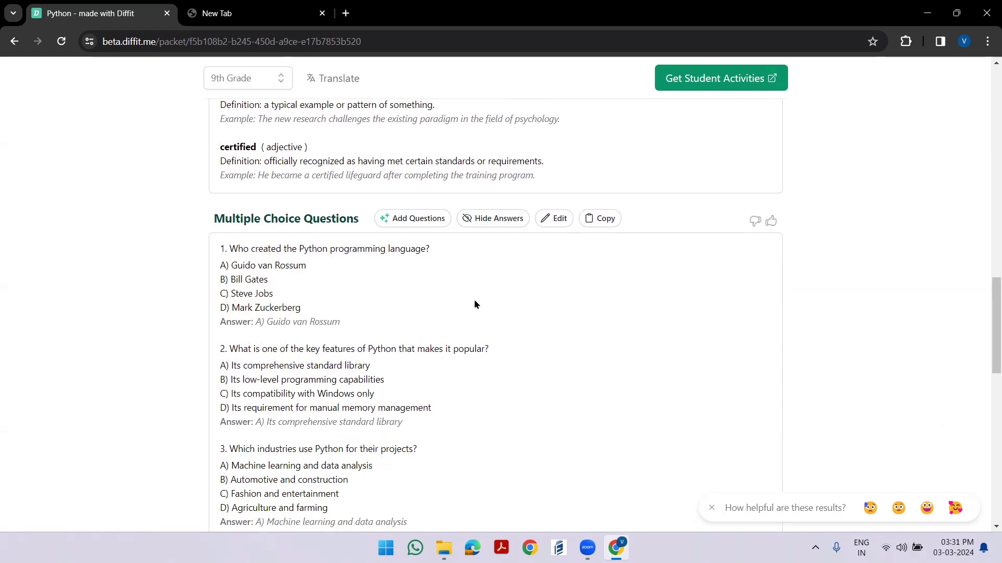
{"action": "left_click", "coordinate": [558, 219]}
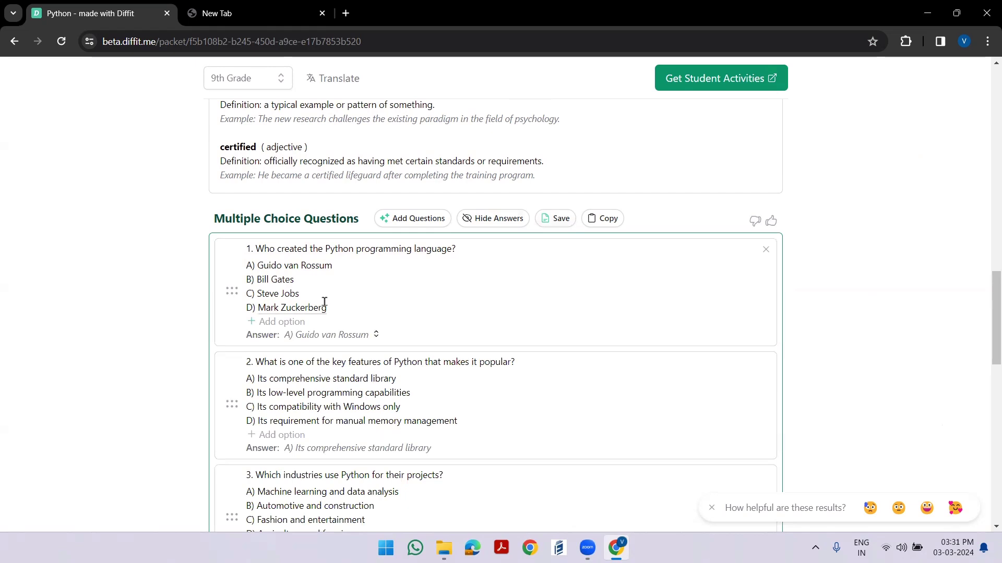
{"action": "left_click", "coordinate": [599, 223]}
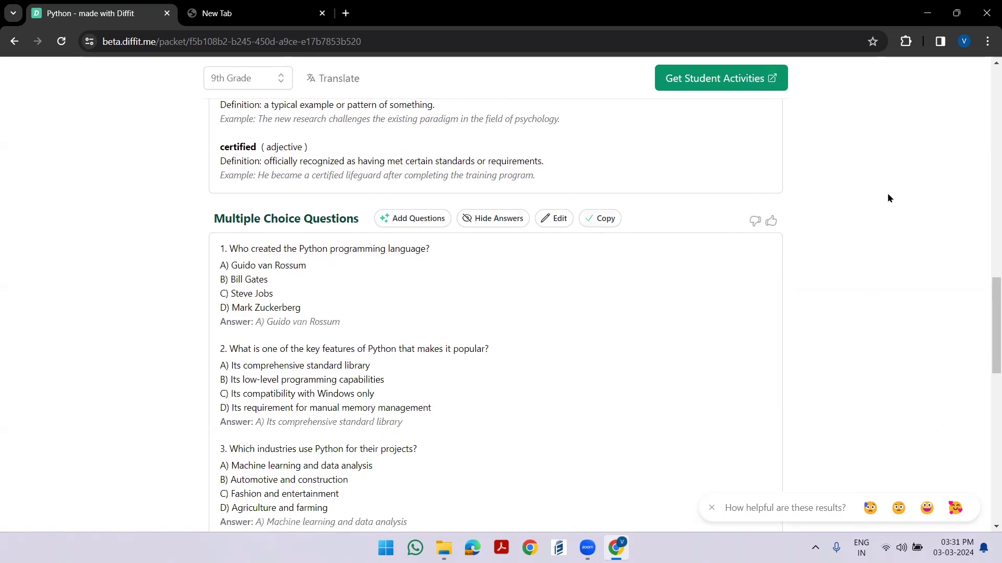
Step: Export the resources as a Printable Doc for Google Docs with the default elements, and dismiss the export dialog without opening the document
{"action": "left_click_drag", "start_coordinate": [986, 327], "coordinate": [986, 421]}
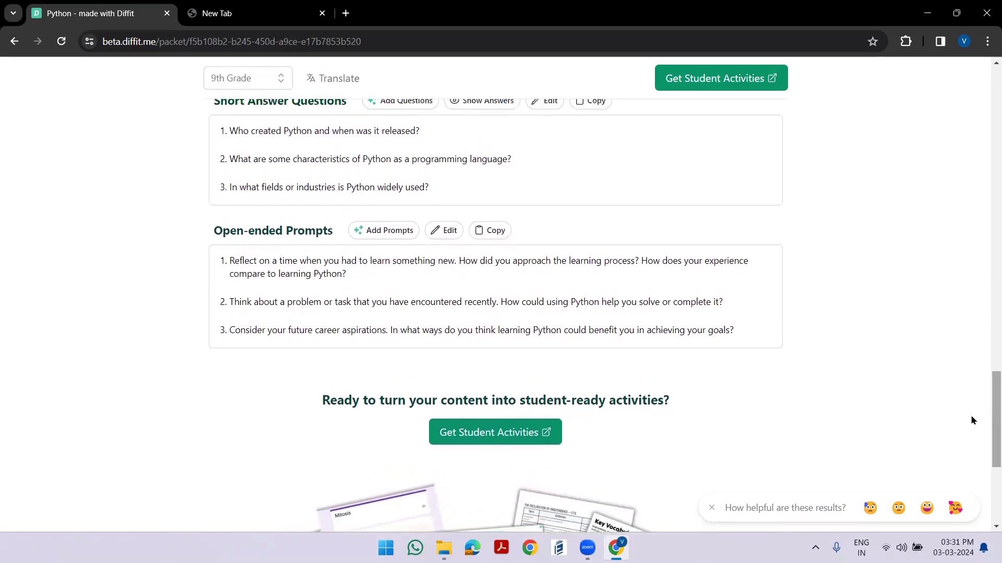
{"action": "left_click", "coordinate": [505, 443]}
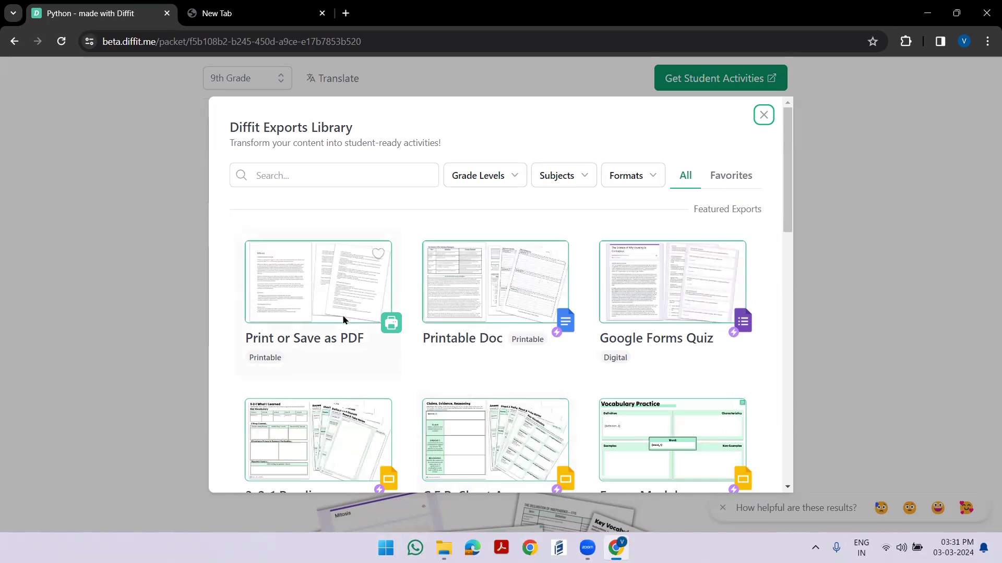
{"action": "left_click", "coordinate": [509, 297]}
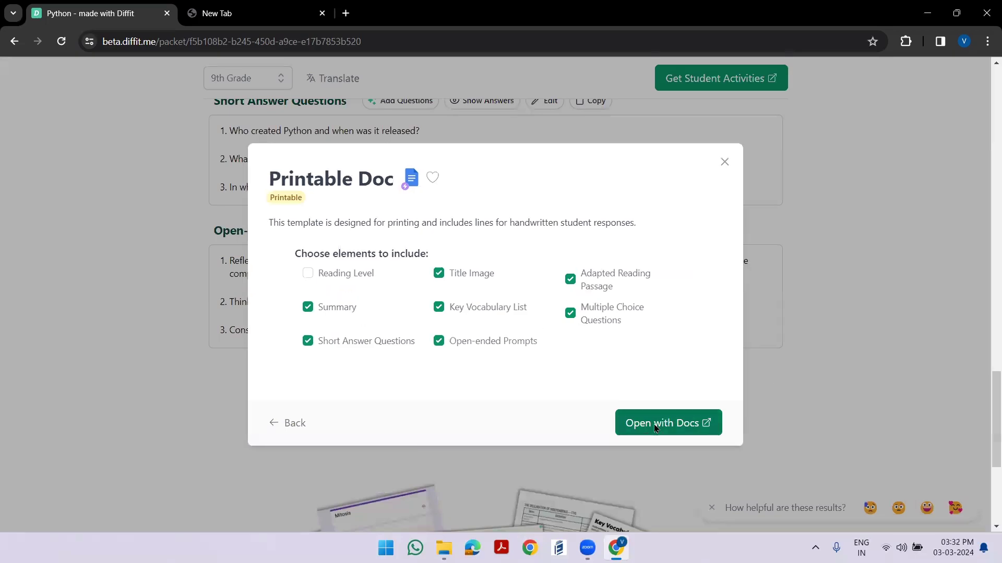
{"action": "left_click", "coordinate": [654, 428]}
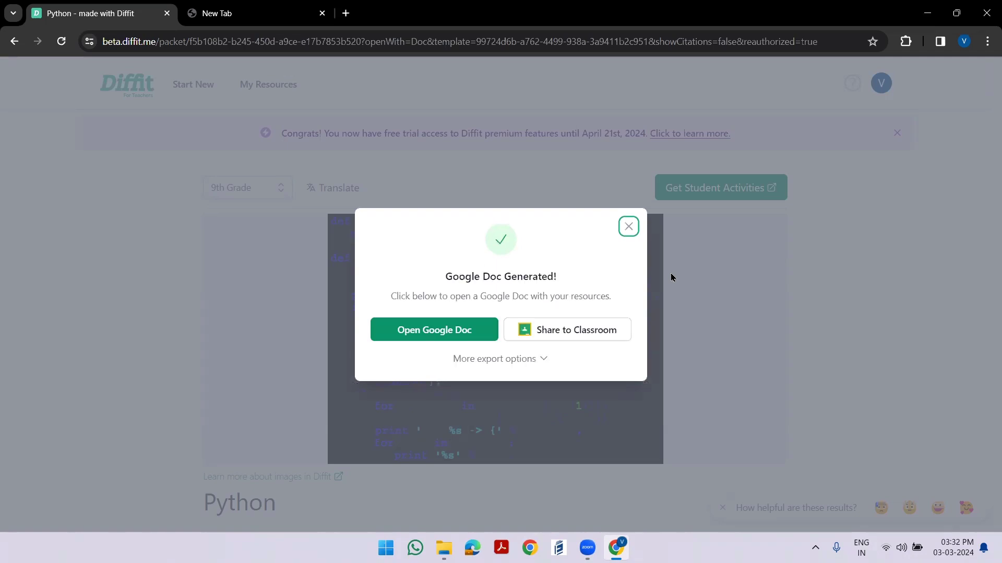
{"action": "left_click", "coordinate": [628, 225]}
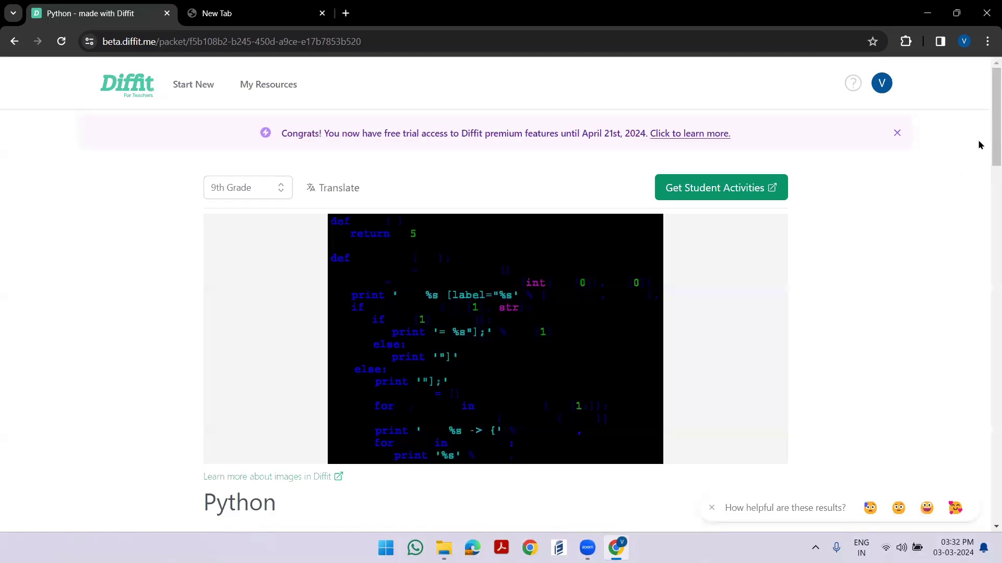
Step: Export the student activities again with the Printable Doc template and open the generated Google Doc
{"action": "scroll", "coordinate": [986, 157], "scroll_direction": "down", "scroll_amount": 6}
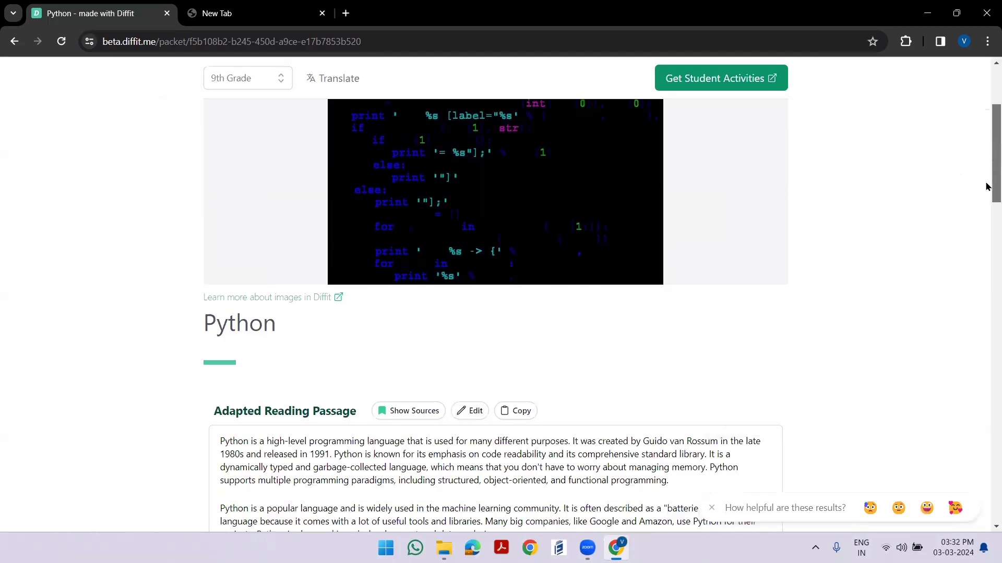
{"action": "scroll", "coordinate": [986, 242], "scroll_direction": "down", "scroll_amount": 18}
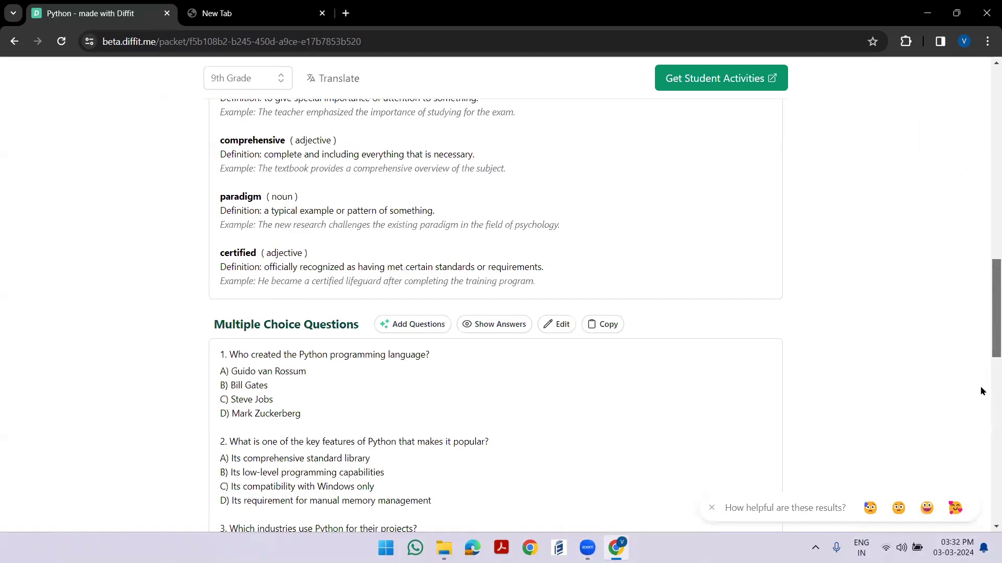
{"action": "scroll", "coordinate": [956, 448], "scroll_direction": "down", "scroll_amount": 6}
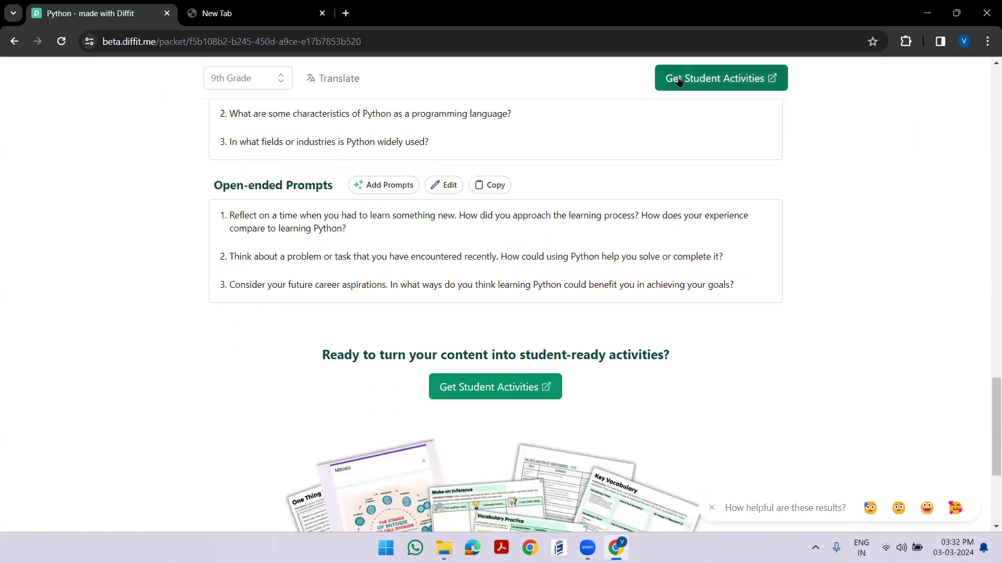
{"action": "left_click", "coordinate": [681, 84]}
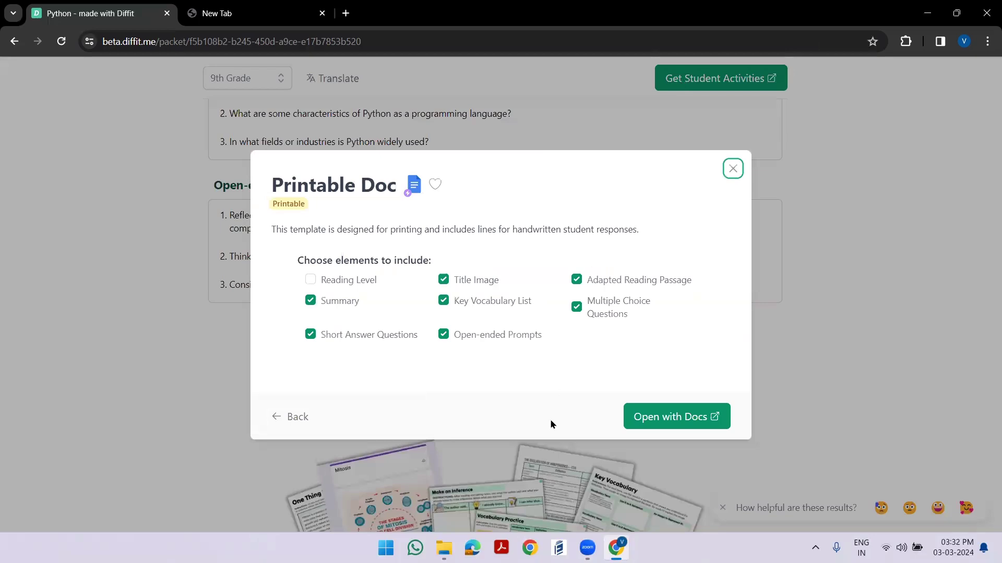
{"action": "left_click", "coordinate": [672, 421]}
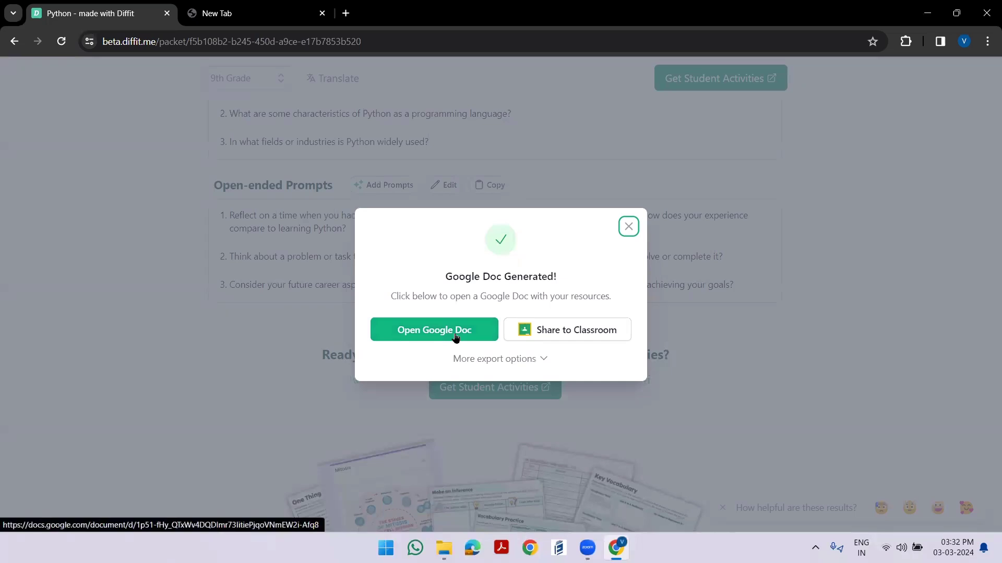
{"action": "left_click", "coordinate": [455, 337]}
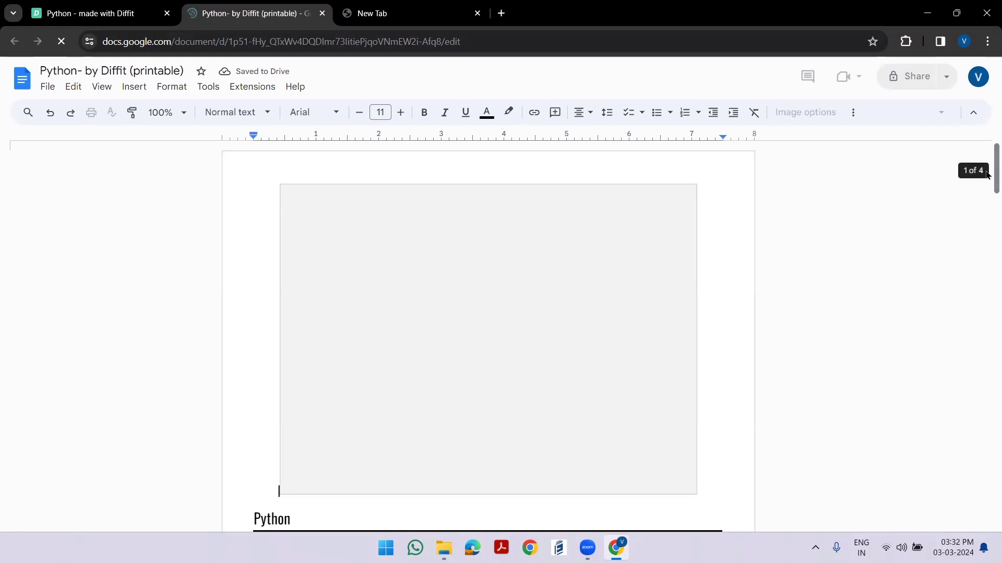
Step: Look through the exported Python document, and check its sharing options and available download formats
{"action": "left_click_drag", "start_coordinate": [986, 174], "coordinate": [986, 341]}
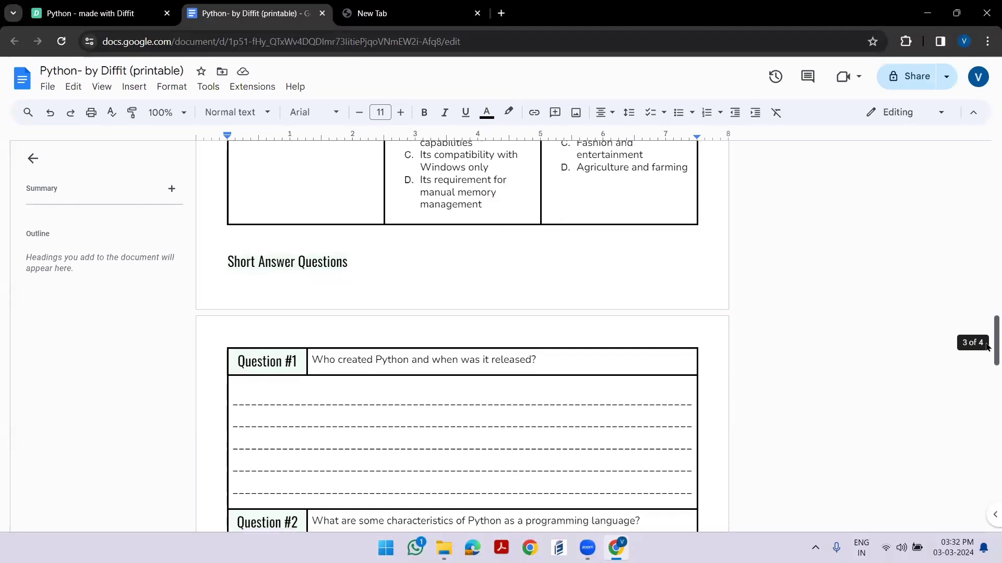
{"action": "left_click_drag", "start_coordinate": [986, 345], "coordinate": [964, 113]}
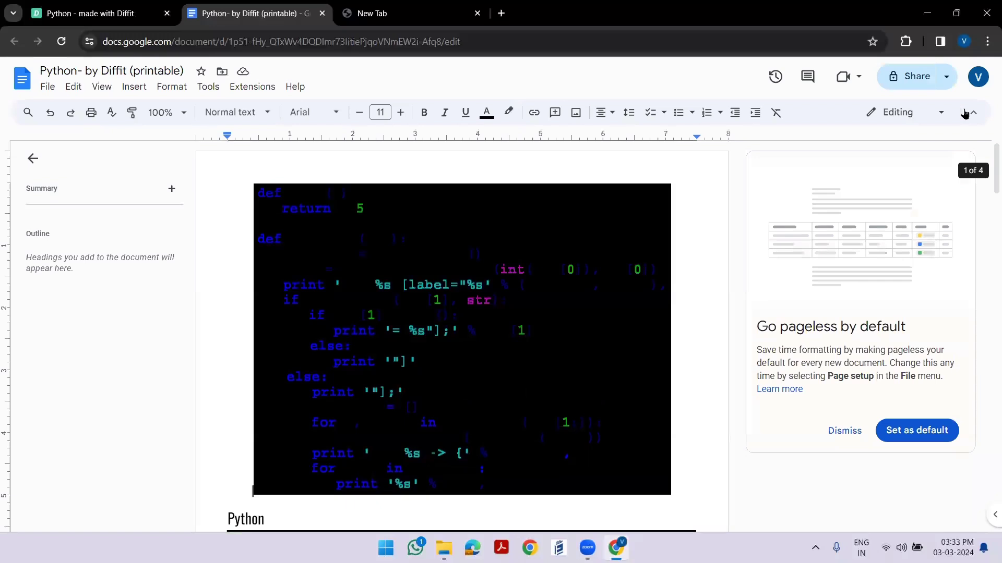
{"action": "left_click", "coordinate": [946, 79]}
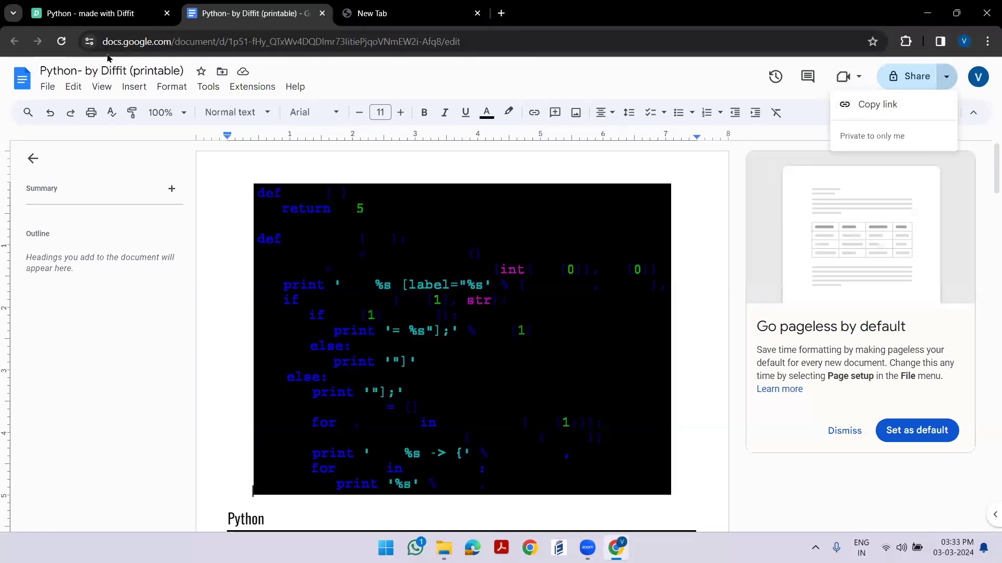
{"action": "left_click", "coordinate": [46, 88]}
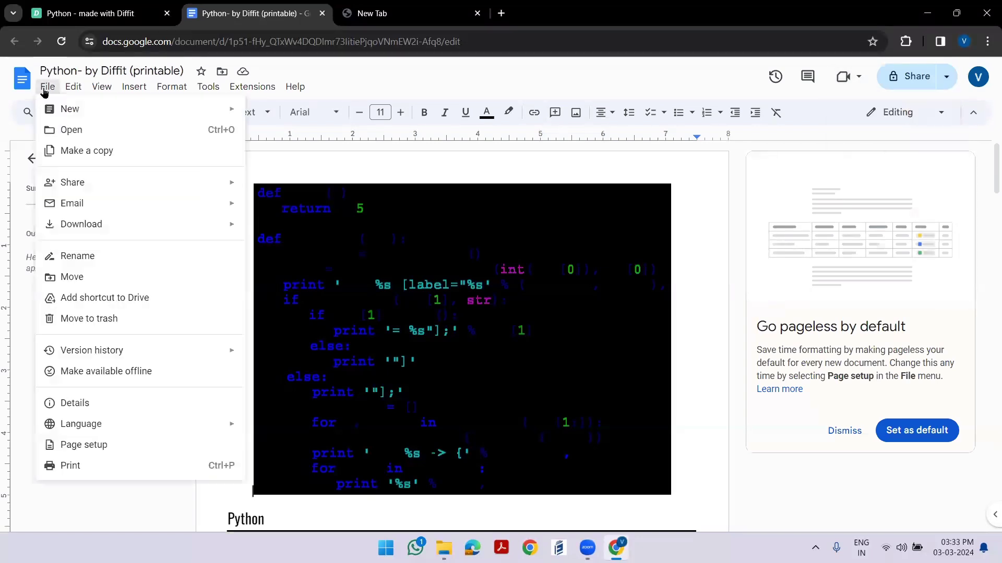
{"action": "mouse_move", "coordinate": [75, 231]}
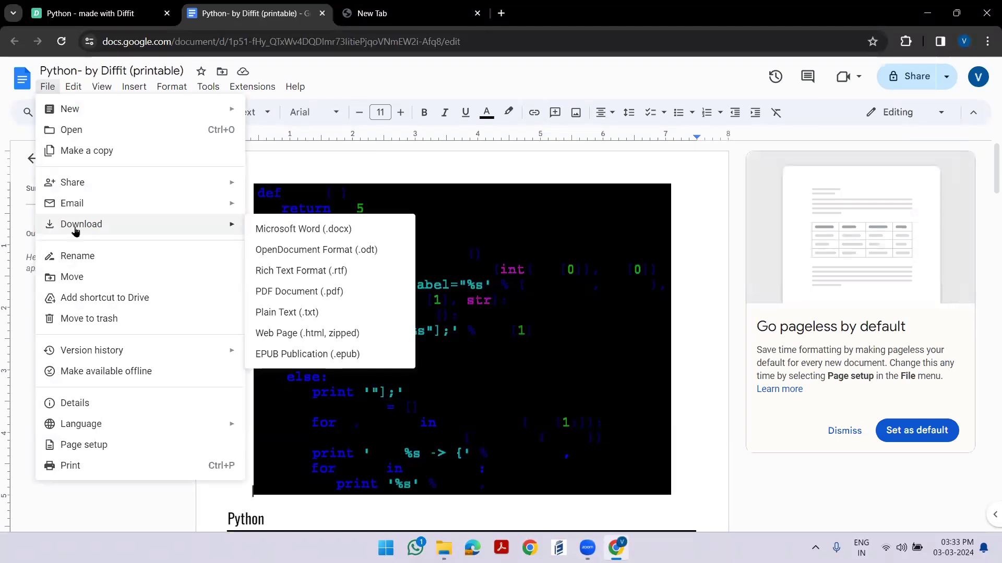
{"action": "left_click", "coordinate": [854, 428]}
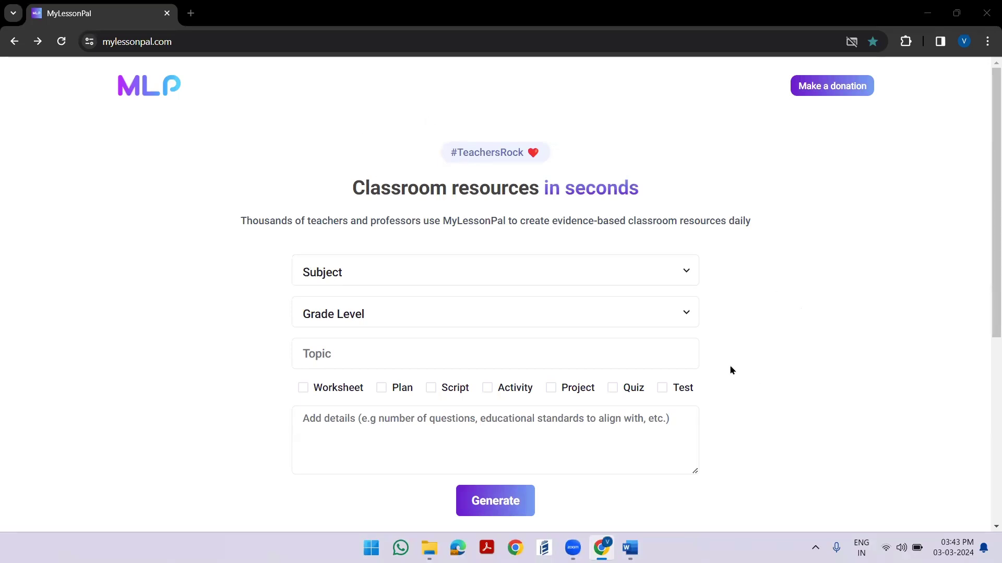
Step: In MyLessonPal, set the subject to Geography, the grade level to 9 and the topic to "Natural disaster"
{"action": "left_click", "coordinate": [682, 272]}
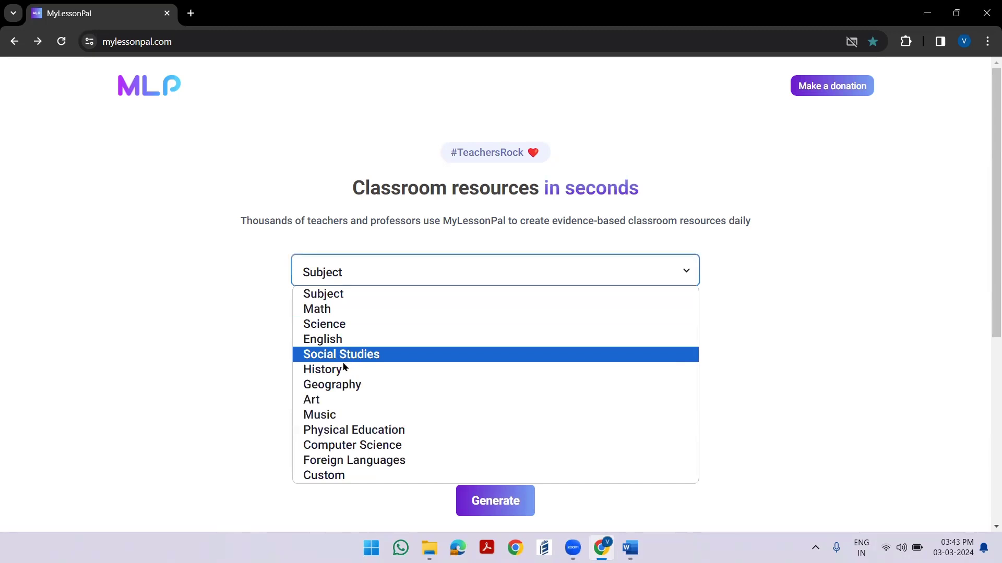
{"action": "left_click", "coordinate": [353, 386]}
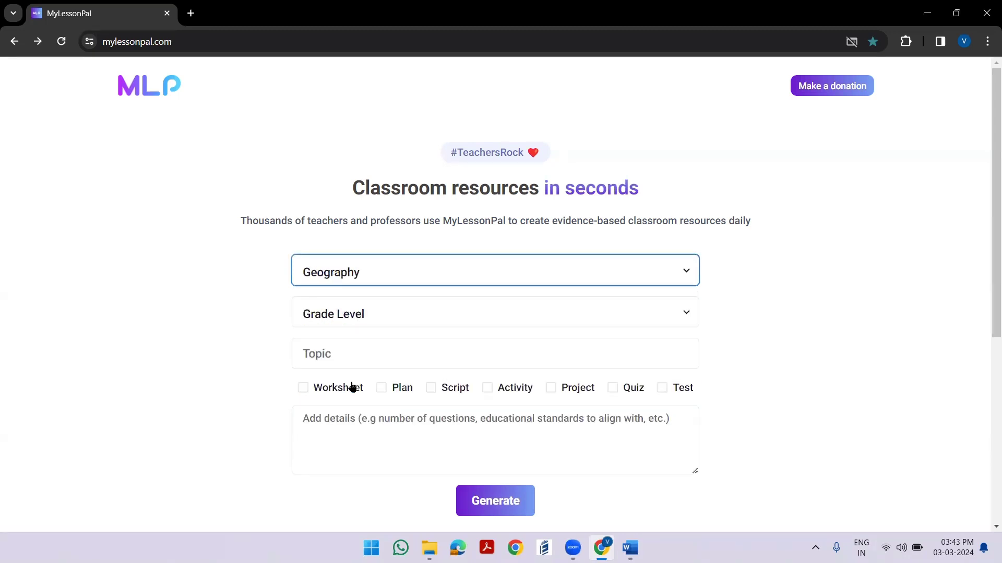
{"action": "left_click", "coordinate": [687, 314]}
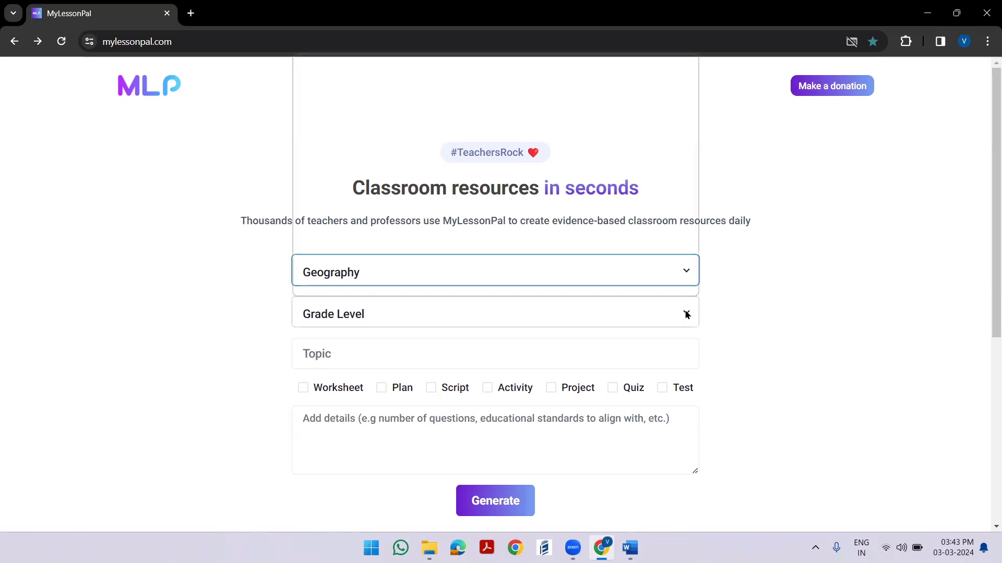
{"action": "left_click", "coordinate": [358, 228]}
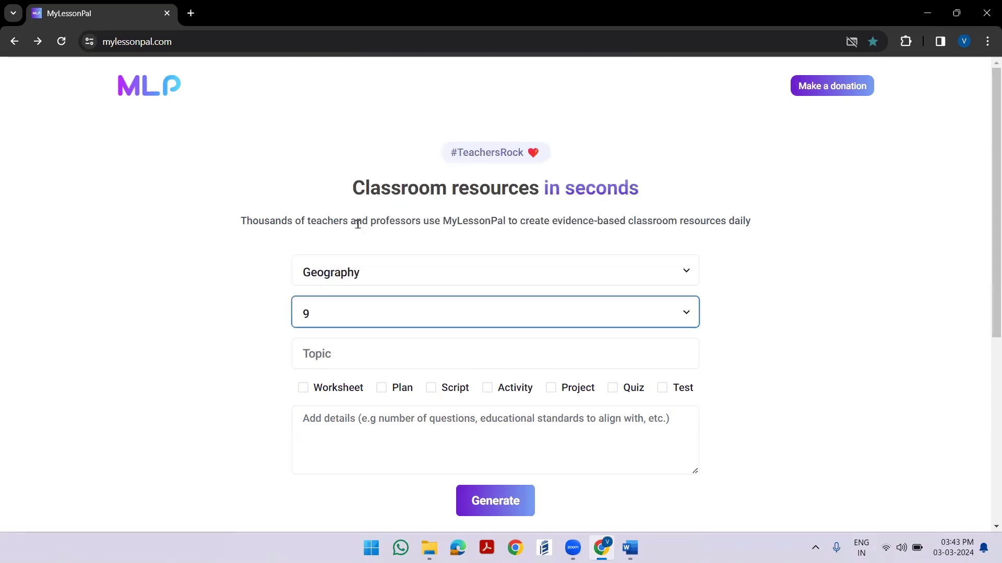
{"action": "left_click", "coordinate": [332, 357]}
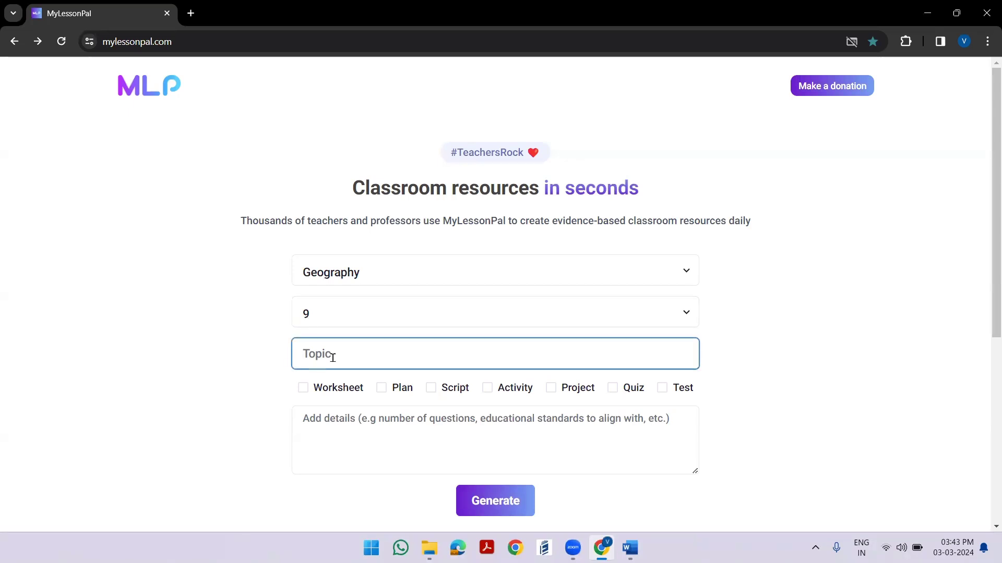
{"action": "type", "text": "Natural disaster"}
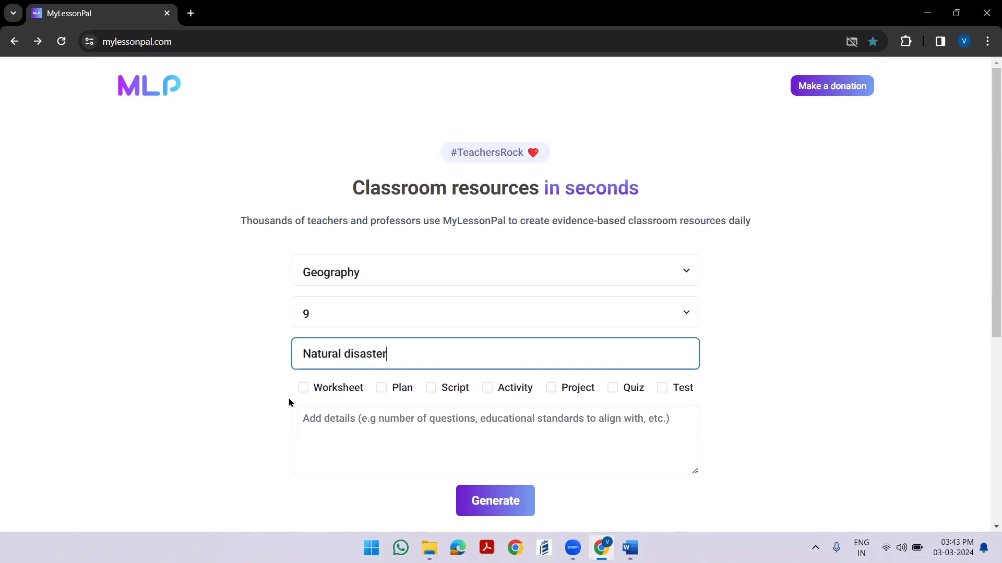
Step: Select Worksheet, Activity and Test as the resource types and generate the classroom resources
{"action": "left_click", "coordinate": [303, 388]}
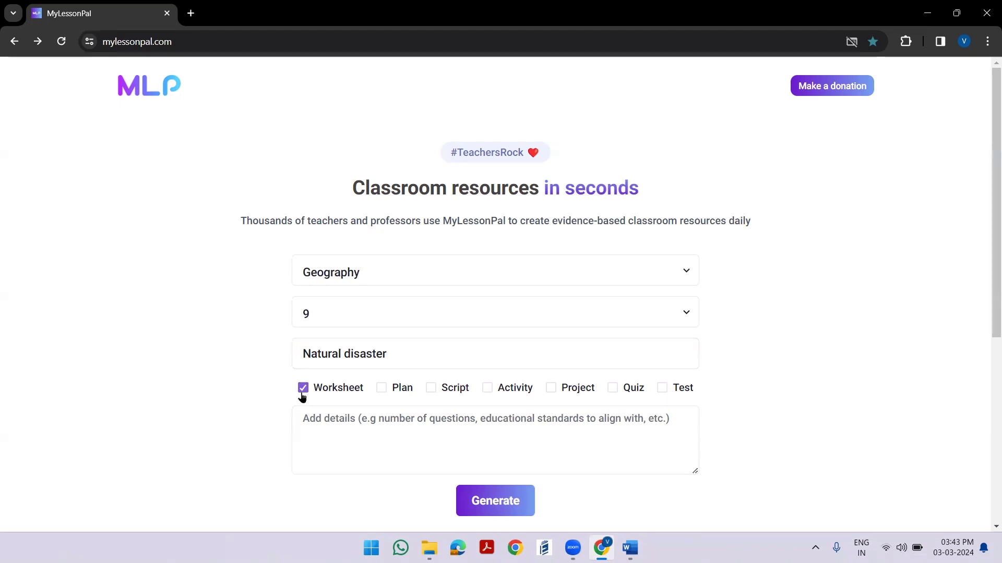
{"action": "left_click", "coordinate": [485, 391]}
{"action": "left_click", "coordinate": [662, 392]}
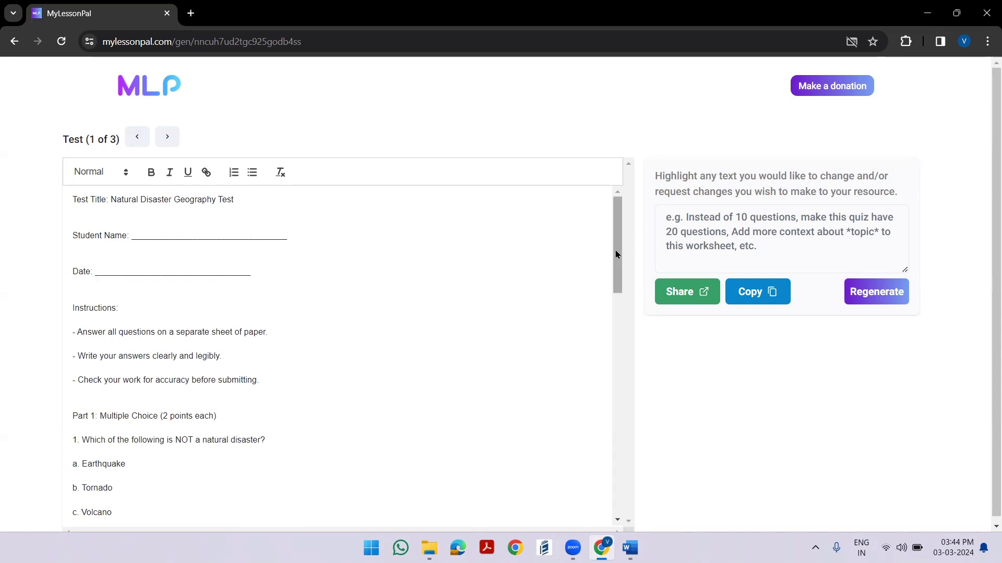
Step: Review the generated natural disaster test, activity and worksheet one after another
{"action": "left_click_drag", "start_coordinate": [616, 255], "coordinate": [616, 218]}
{"action": "left_click", "coordinate": [166, 136]}
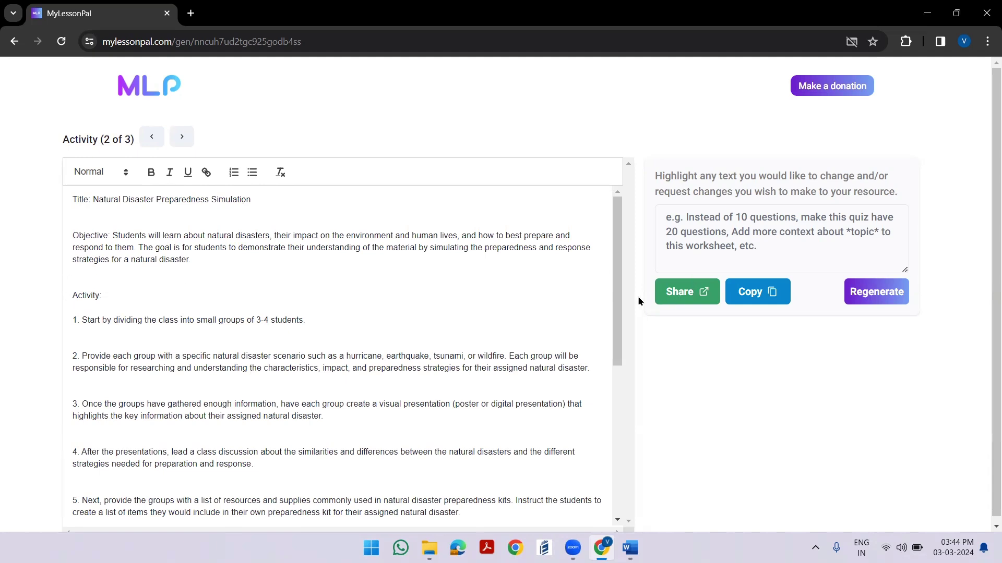
{"action": "left_click_drag", "start_coordinate": [616, 294], "coordinate": [599, 462]}
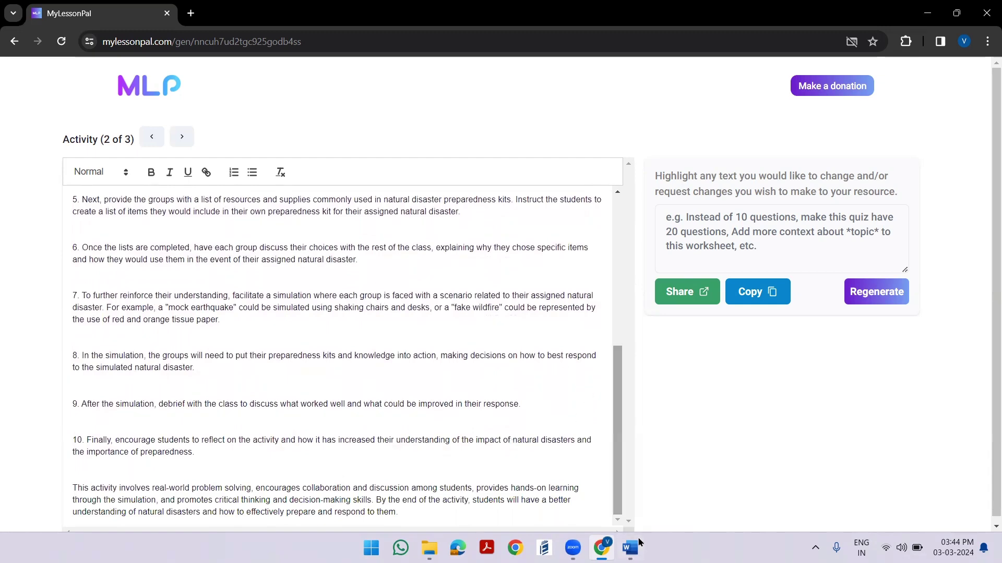
{"action": "scroll", "coordinate": [605, 313], "scroll_direction": "up", "scroll_amount": 6}
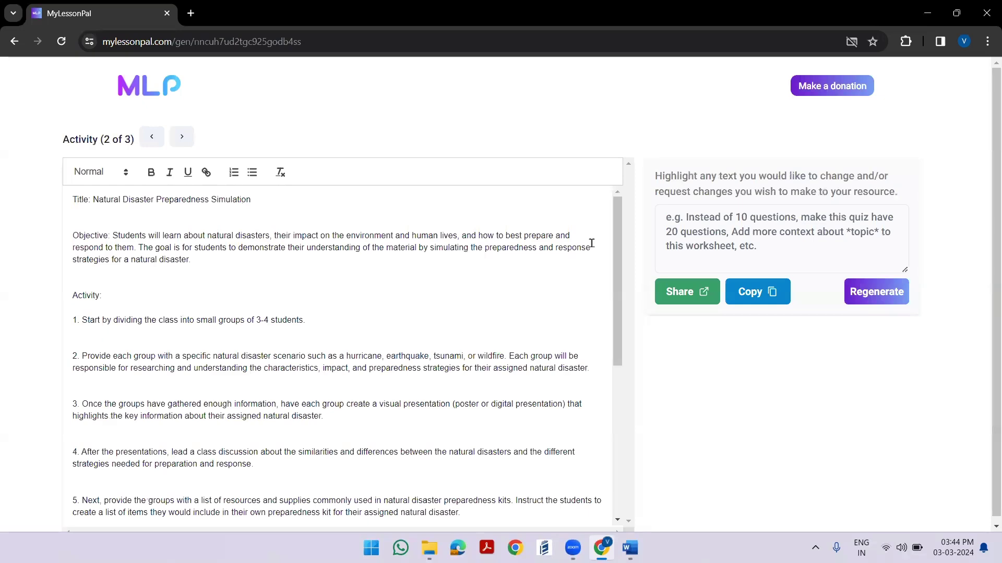
{"action": "left_click", "coordinate": [183, 140]}
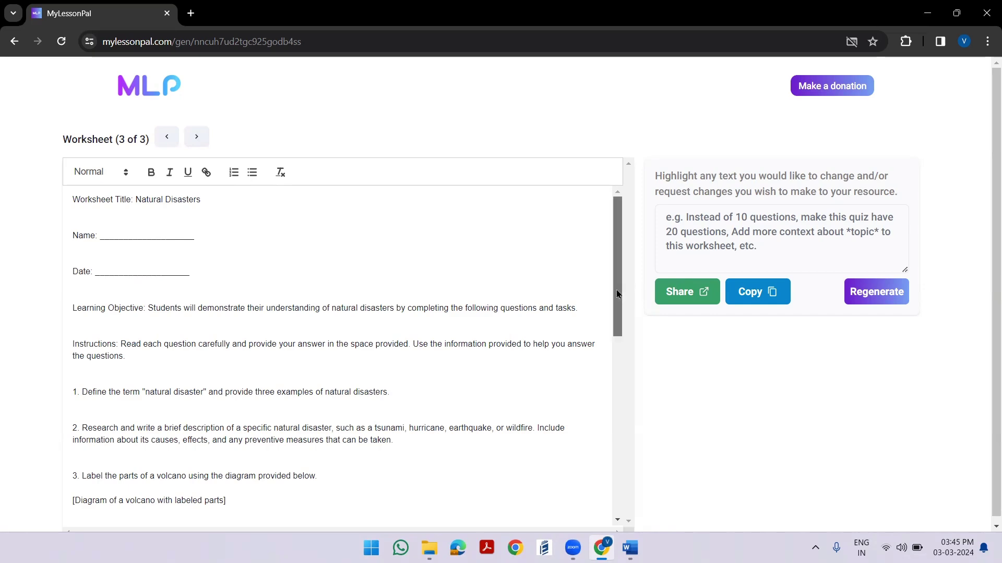
{"action": "left_click_drag", "start_coordinate": [615, 289], "coordinate": [595, 220]}
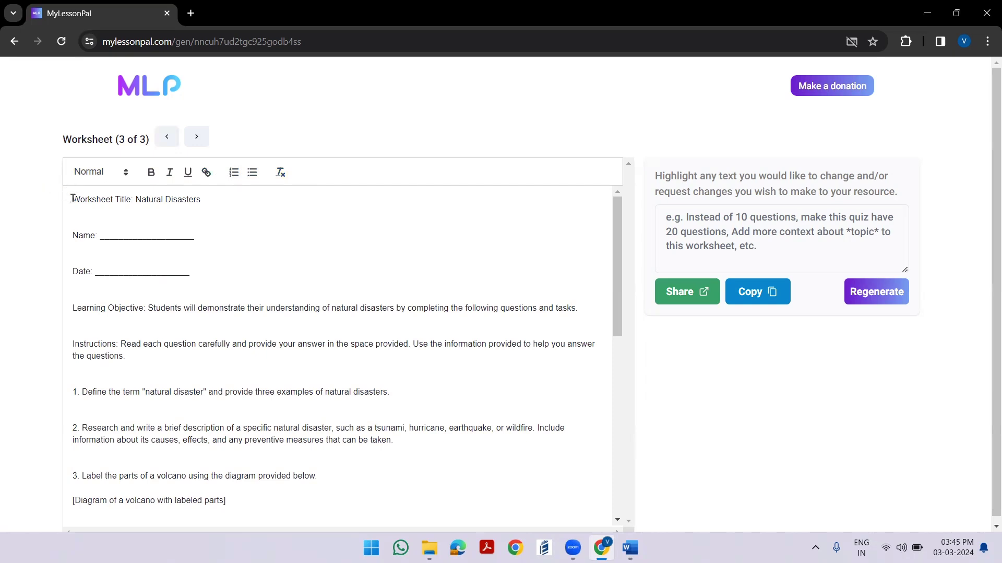
Step: Copy the entire worksheet text, paste it into the blank Word document and look over the pasted pages
{"action": "left_click_drag", "start_coordinate": [72, 199], "coordinate": [245, 541]}
{"action": "key", "text": "ctrl+c"}
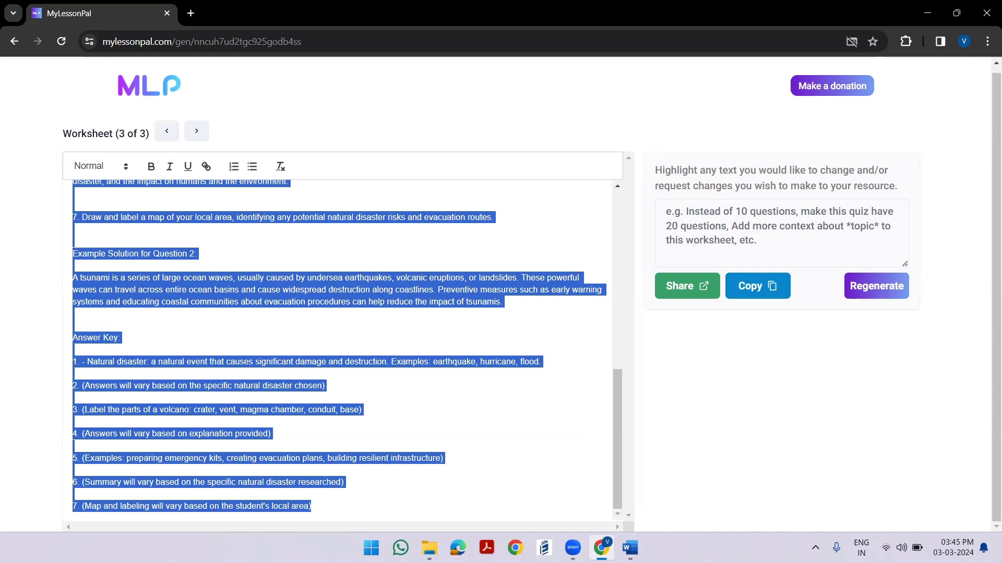
{"action": "left_click", "coordinate": [629, 548]}
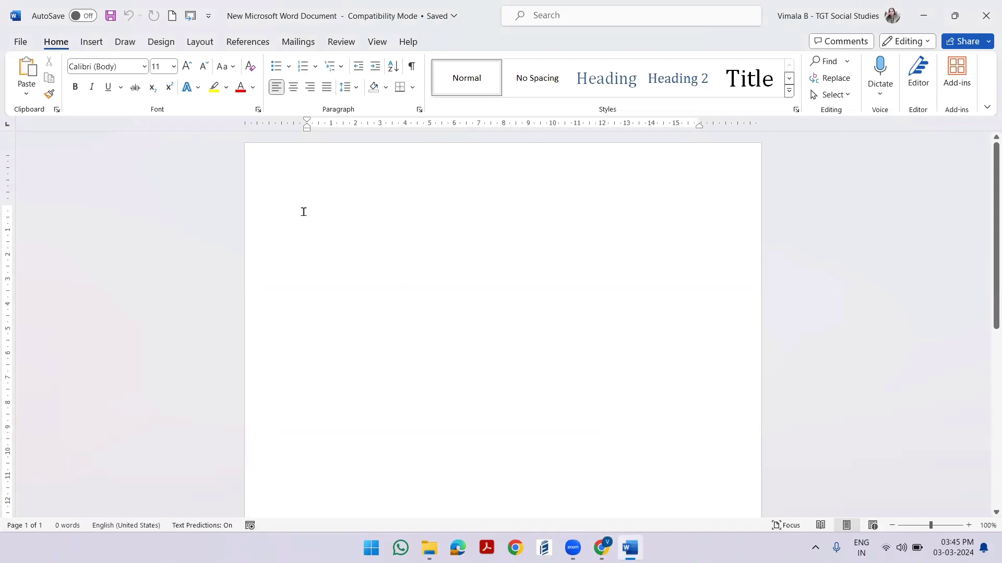
{"action": "key", "text": "ctrl+v"}
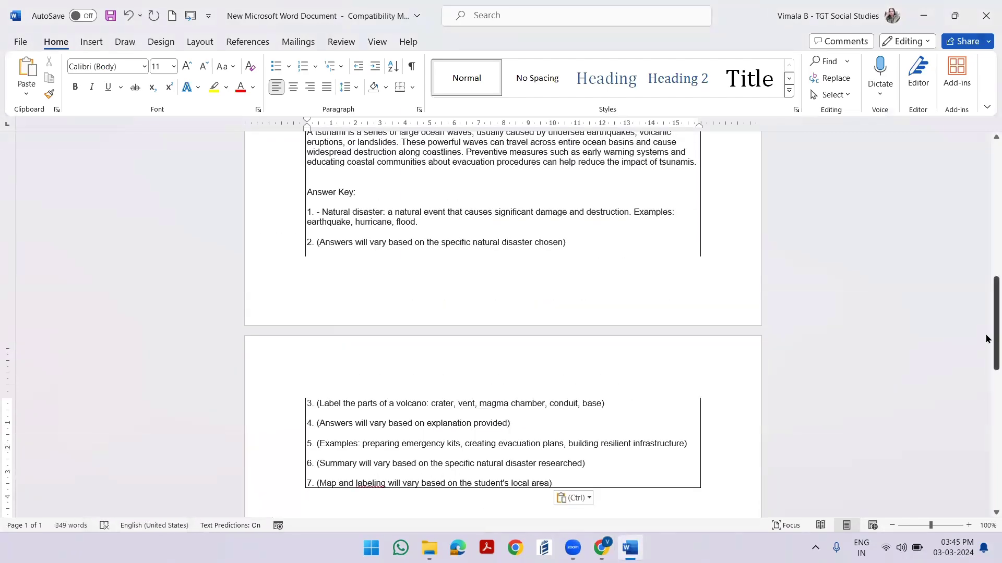
{"action": "left_click_drag", "start_coordinate": [986, 339], "coordinate": [984, 180]}
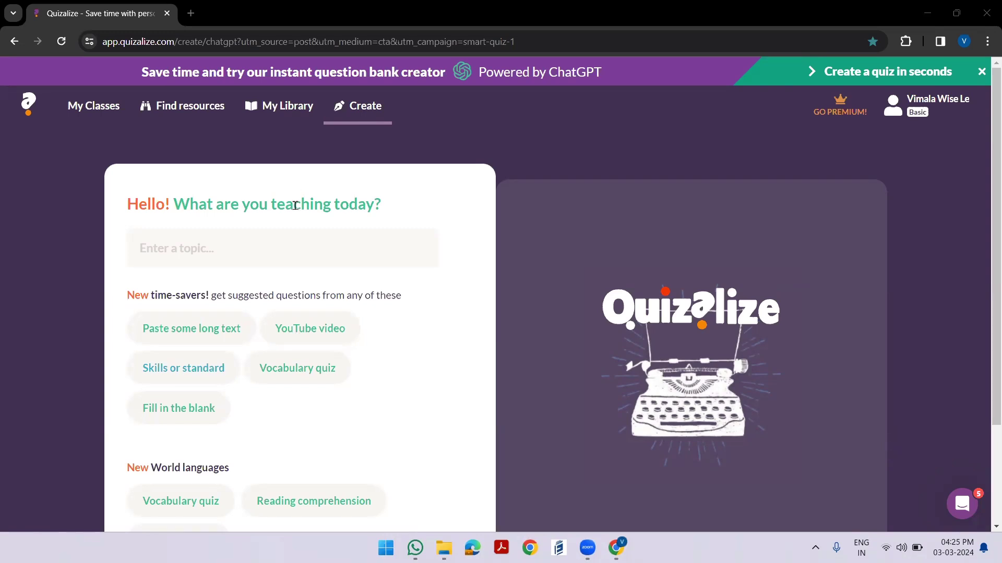
Step: In Quizalize, enter "Natural resources" as the topic being taught
{"action": "left_click", "coordinate": [265, 245]}
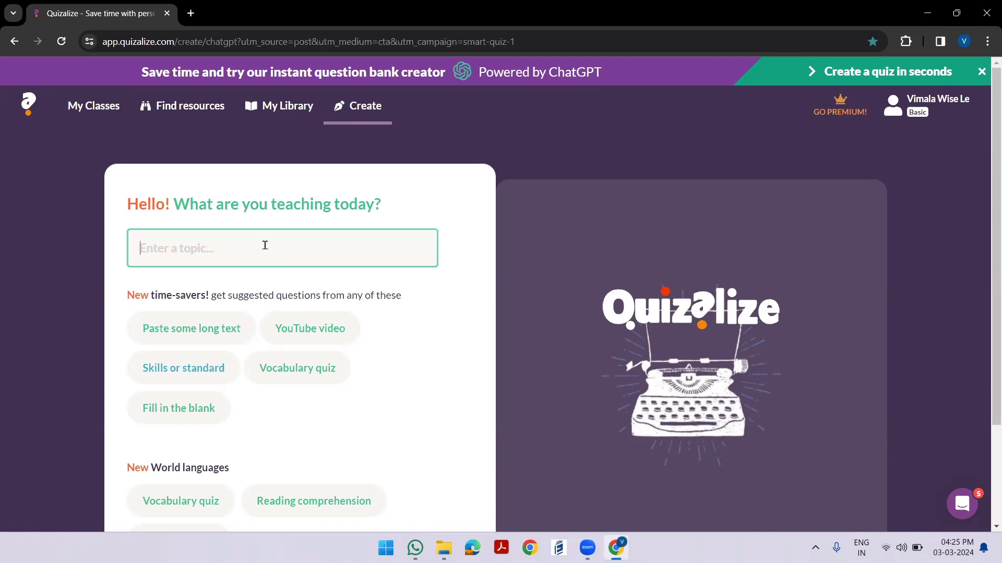
{"action": "type", "text": "NAtural resources"}
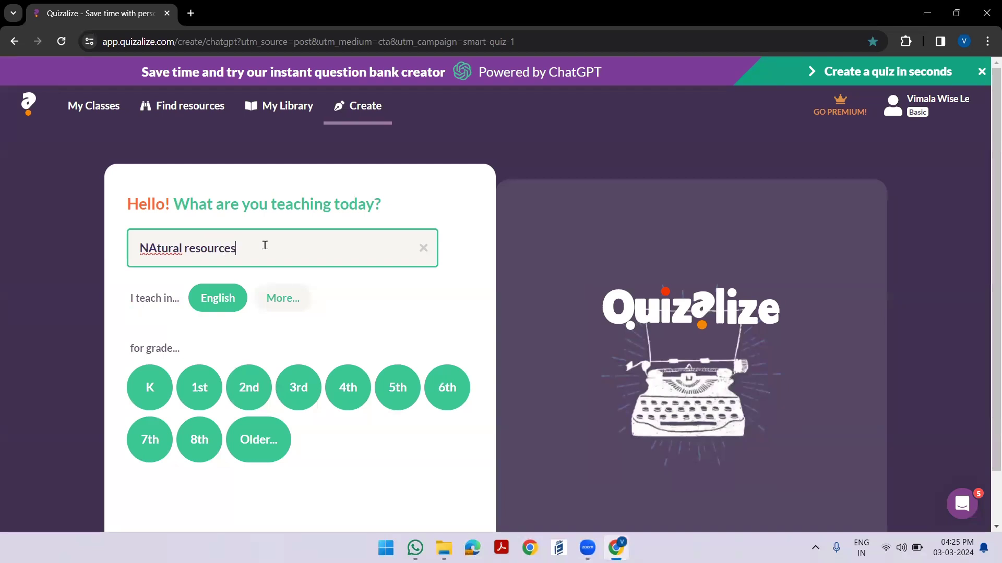
{"action": "left_click", "coordinate": [155, 246]}
{"action": "key", "text": "BackSpace"}
{"action": "type", "text": "a"}
Step: View the available teaching languages, keep English, choose 8th grade and read through the suggested quiz questions as they are generated
{"action": "left_click", "coordinate": [279, 299]}
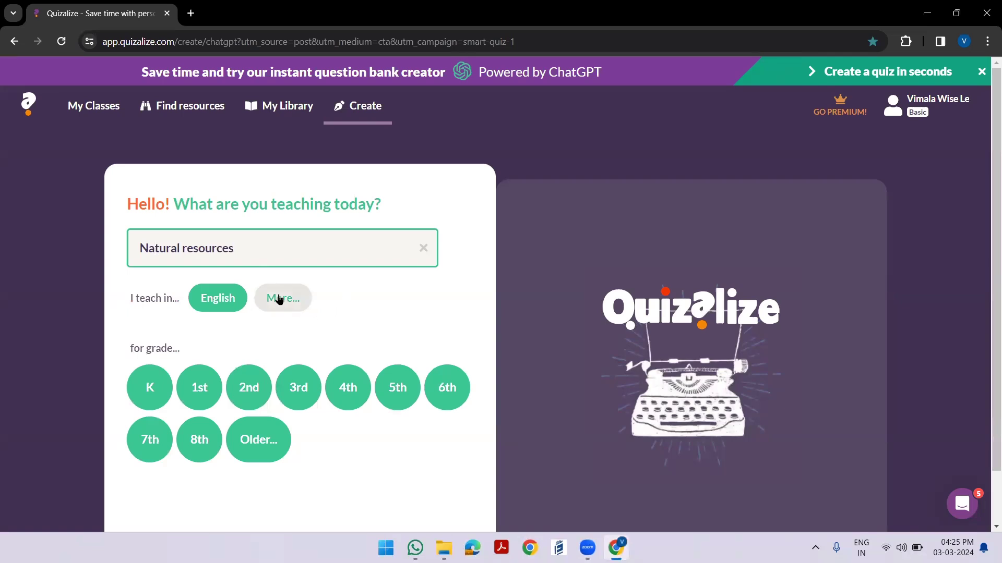
{"action": "left_click", "coordinate": [279, 299]}
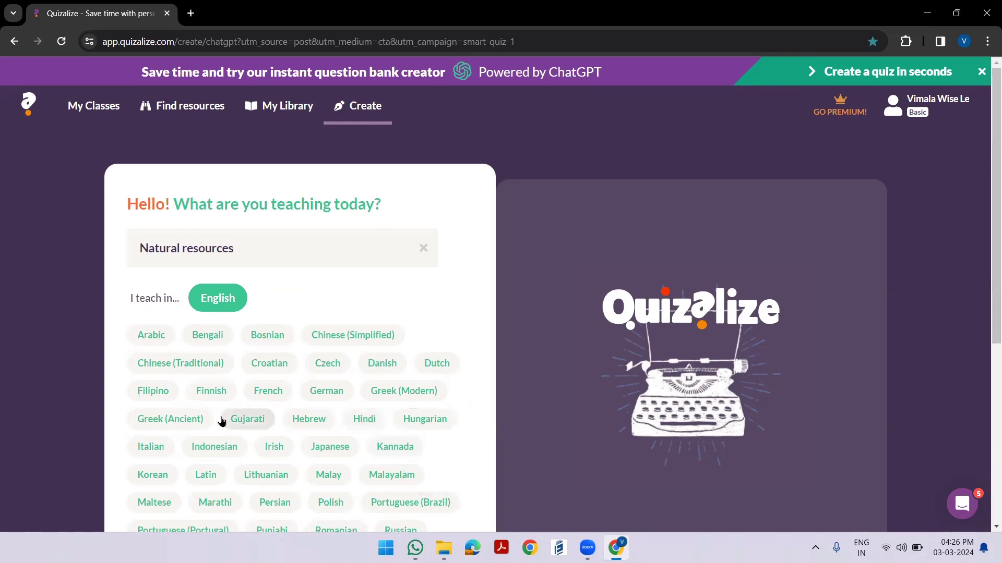
{"action": "left_click", "coordinate": [214, 305]}
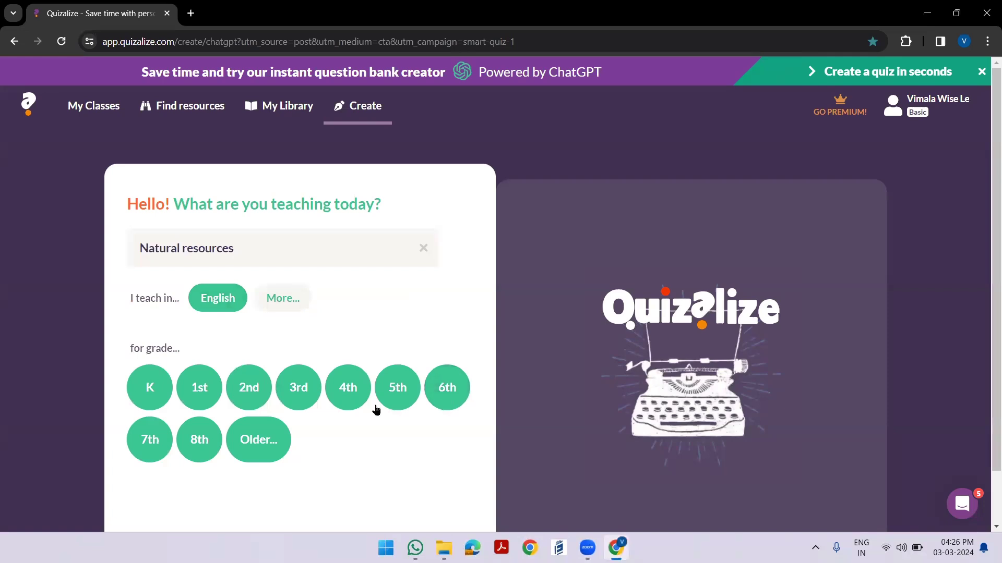
{"action": "left_click", "coordinate": [196, 440]}
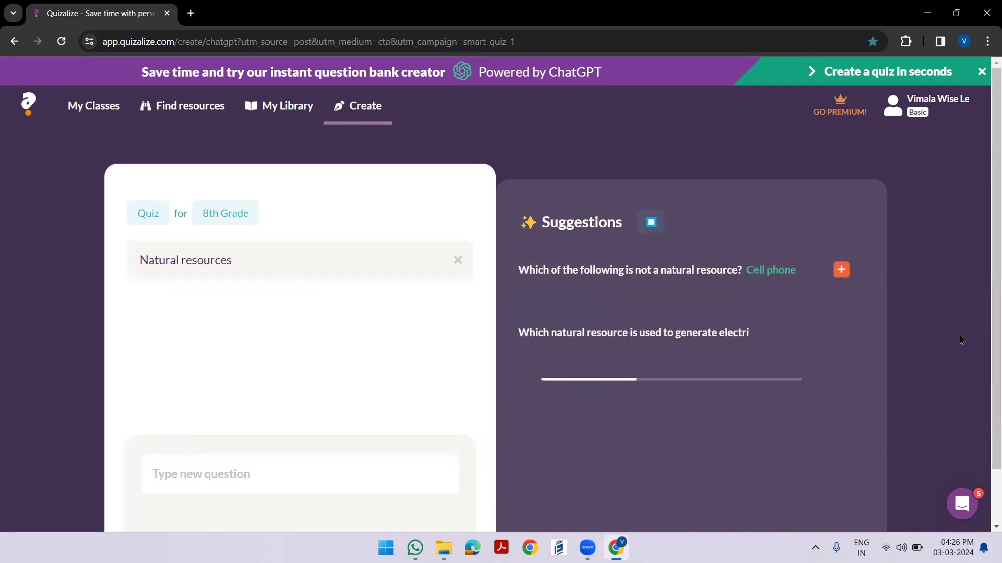
{"action": "scroll", "coordinate": [961, 340], "scroll_direction": "down", "scroll_amount": 1}
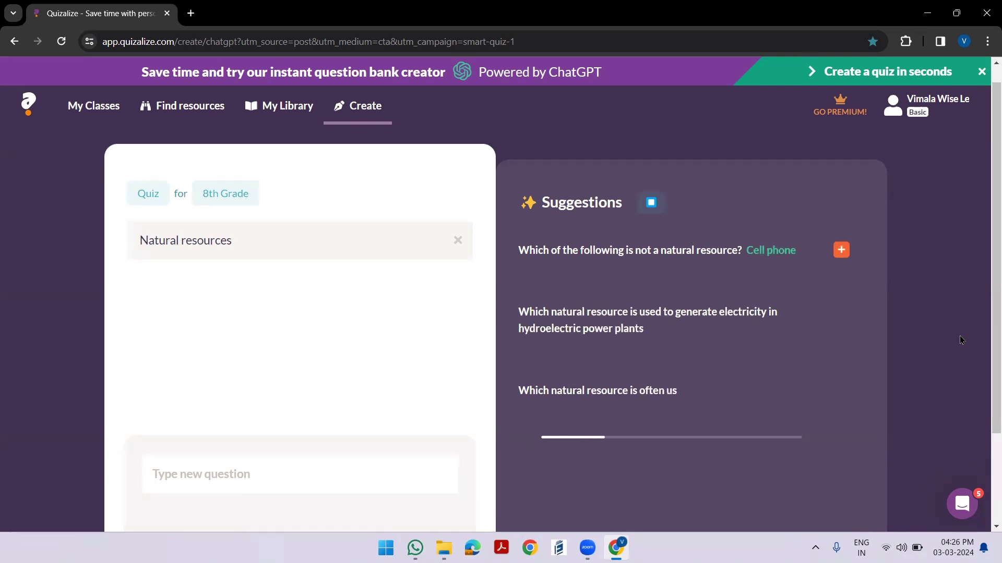
{"action": "scroll", "coordinate": [961, 340], "scroll_direction": "down", "scroll_amount": 1}
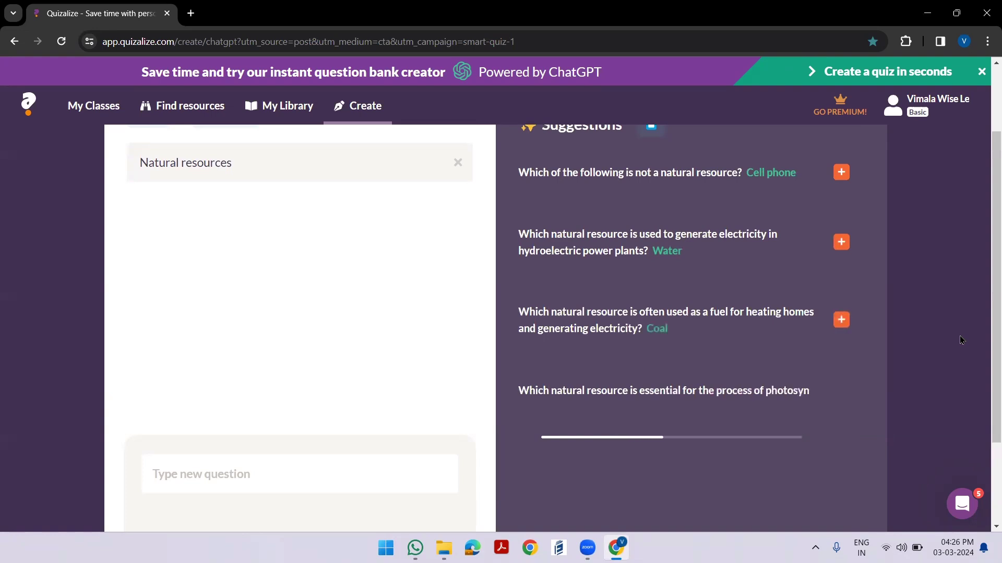
{"action": "scroll", "coordinate": [961, 341], "scroll_direction": "down", "scroll_amount": 2}
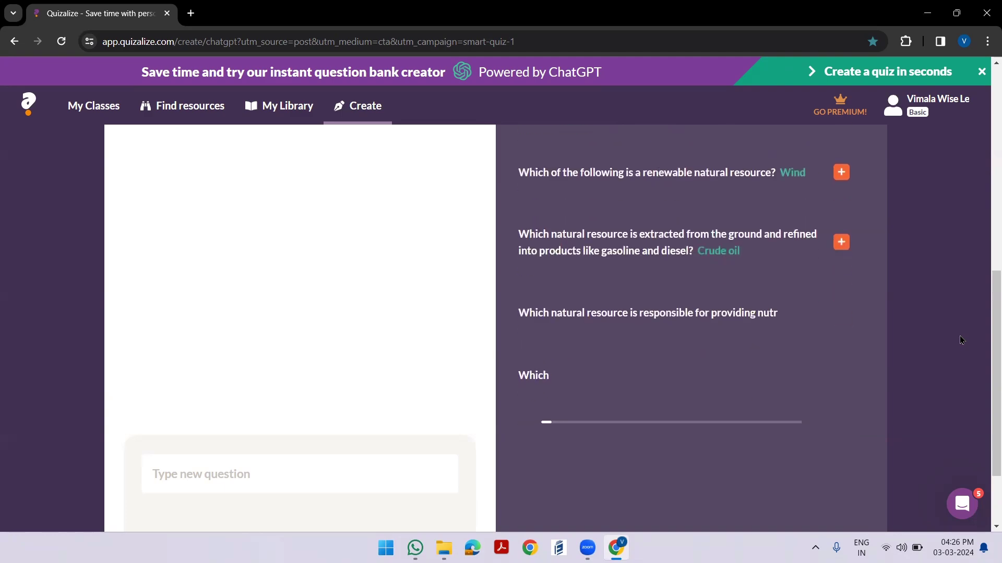
Step: Search the existing Quizalize resources for "natural resources"
{"action": "left_click", "coordinate": [202, 111]}
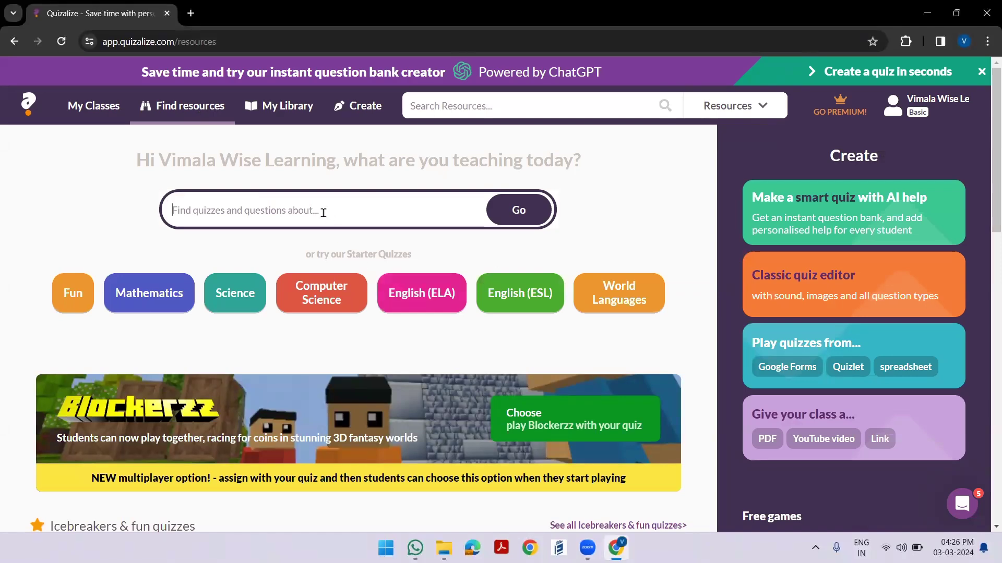
{"action": "type", "text": "natural resources"}
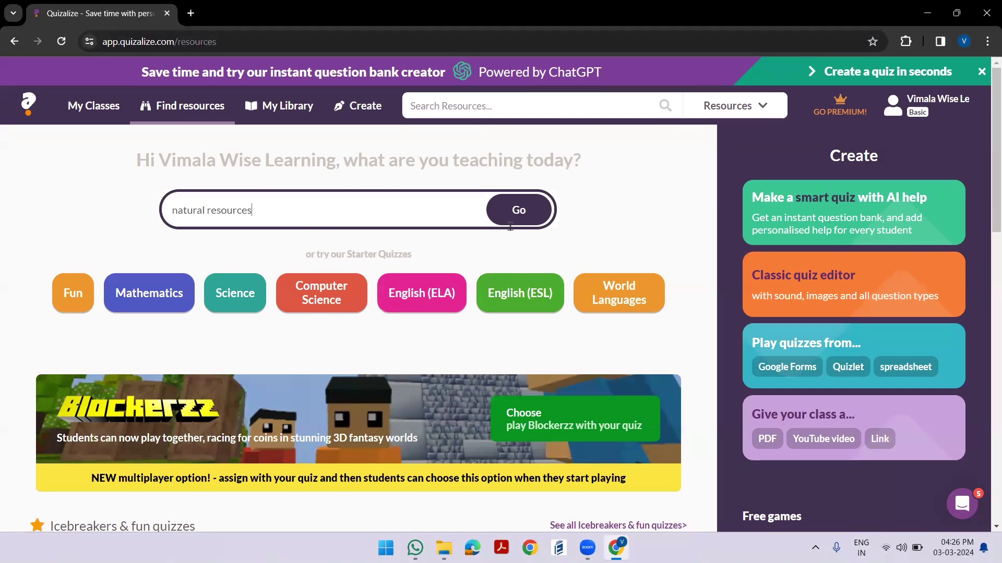
{"action": "left_click", "coordinate": [517, 209]}
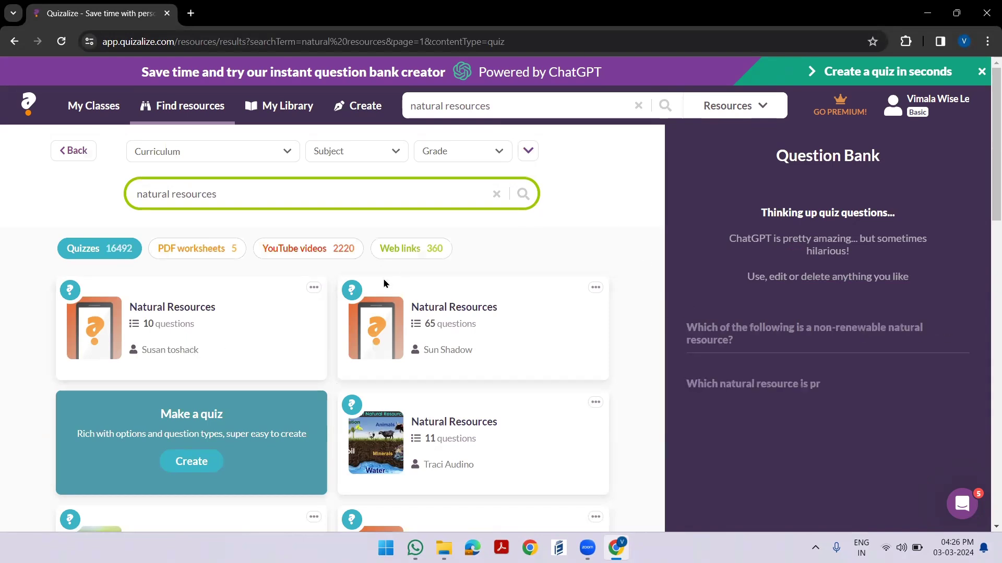
Step: Open the 65-question Natural Resources quiz, choose to give it as a printed PDF and download its cover sheet QR code
{"action": "left_click", "coordinate": [420, 338]}
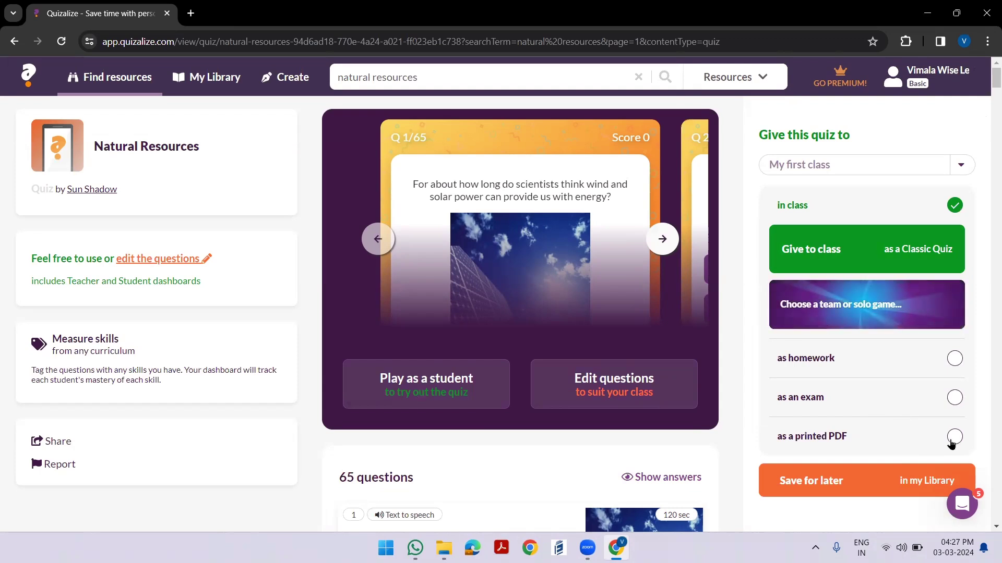
{"action": "left_click", "coordinate": [953, 437]}
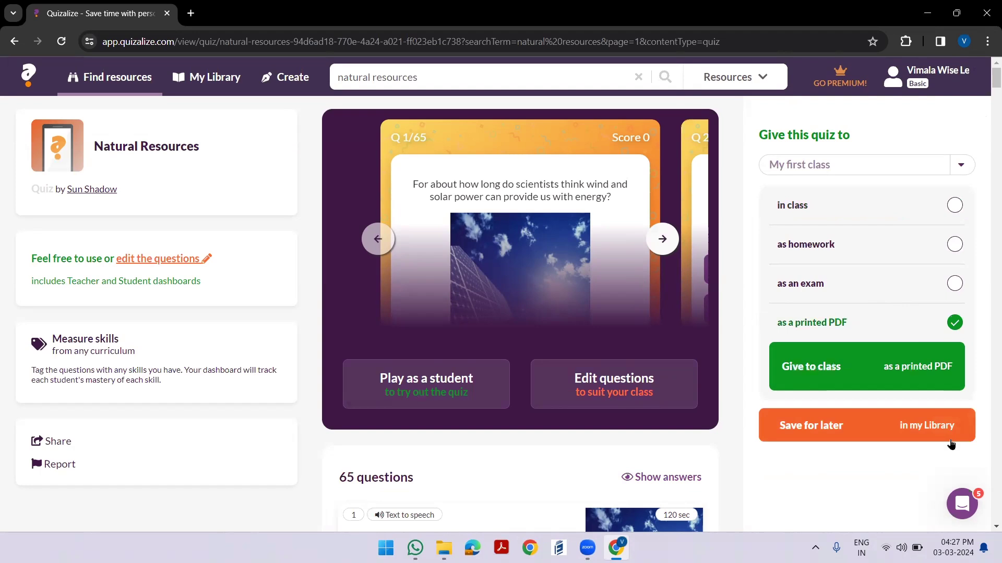
{"action": "left_click", "coordinate": [923, 370]}
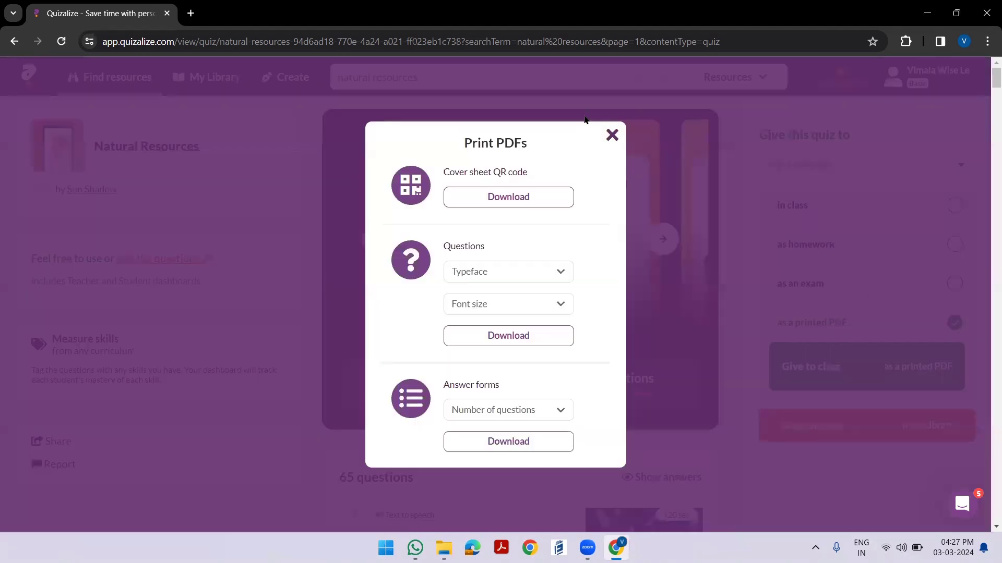
{"action": "left_click", "coordinate": [517, 196]}
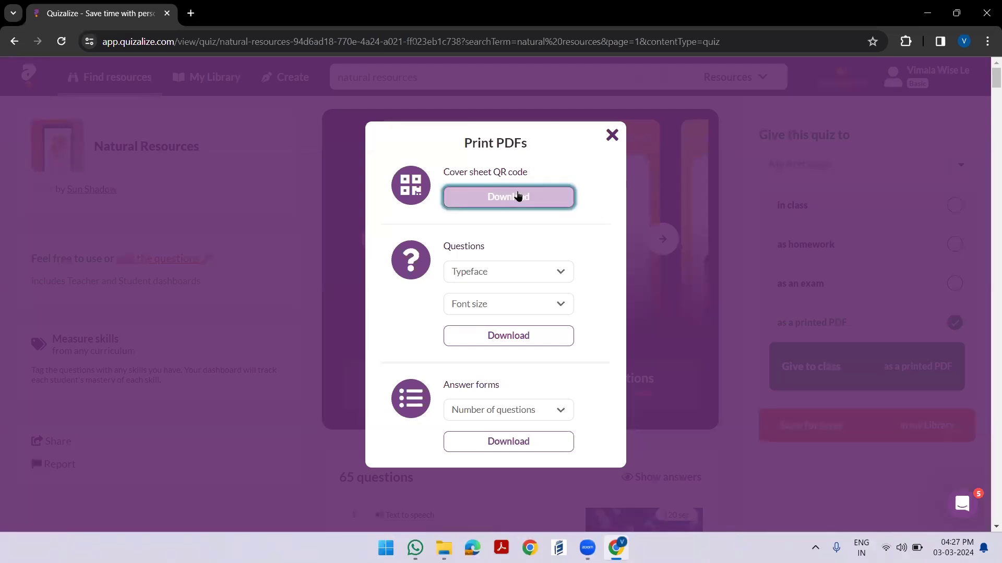
{"action": "left_click", "coordinate": [611, 137]}
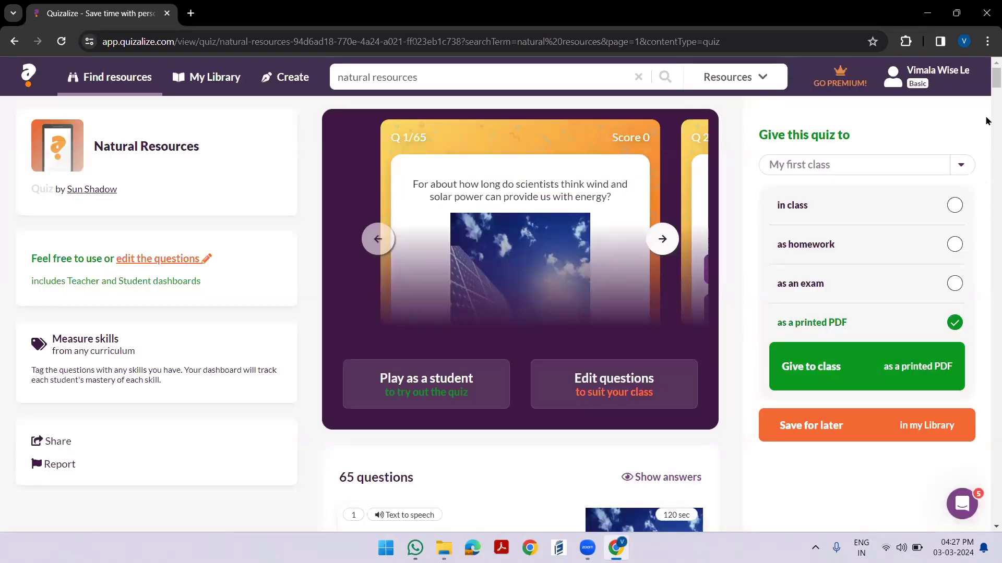
Step: Look through the Natural Resources quiz questions along with the options for playing, editing and giving the quiz
{"action": "scroll", "coordinate": [986, 77], "scroll_direction": "down", "scroll_amount": 12}
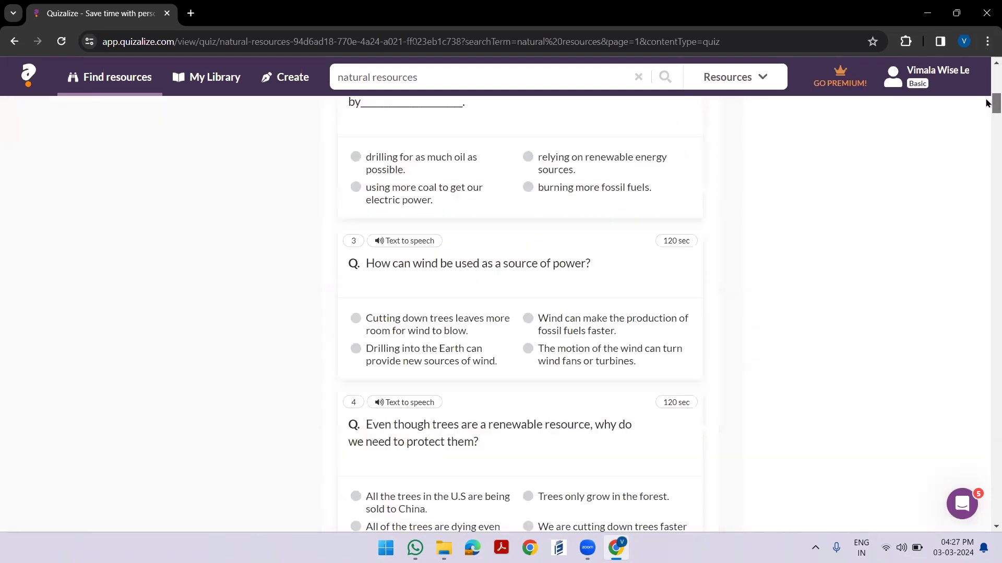
{"action": "scroll", "coordinate": [986, 78], "scroll_direction": "up", "scroll_amount": 11}
{"action": "scroll", "coordinate": [986, 78], "scroll_direction": "down", "scroll_amount": 2}
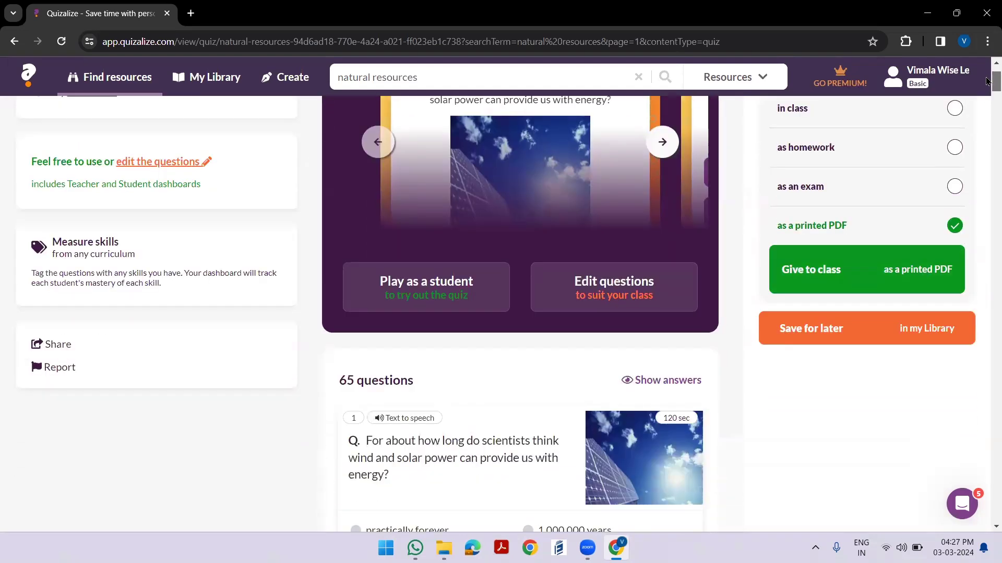
{"action": "scroll", "coordinate": [987, 82], "scroll_direction": "down", "scroll_amount": 1}
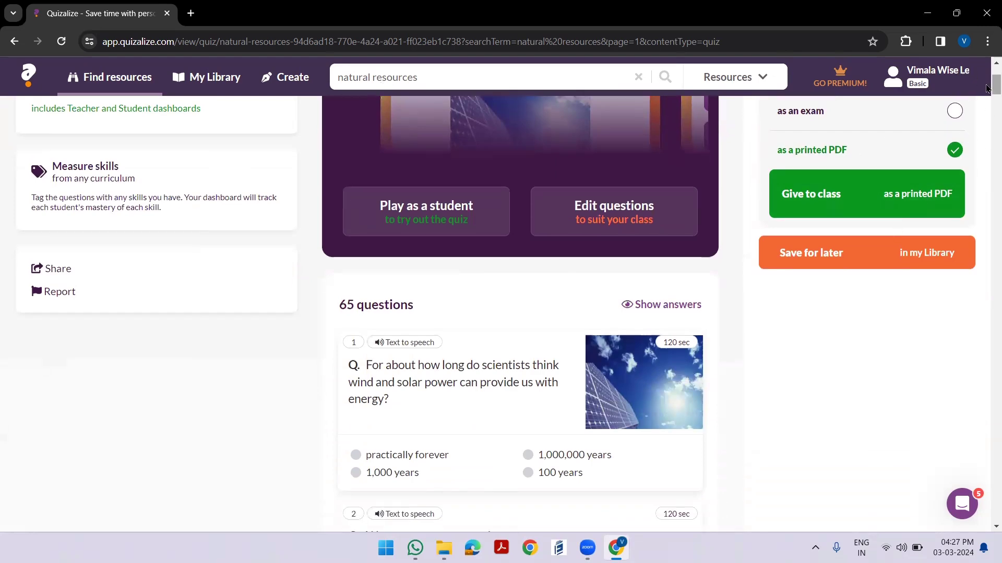
{"action": "scroll", "coordinate": [988, 83], "scroll_direction": "up", "scroll_amount": 3}
{"action": "scroll", "coordinate": [986, 86], "scroll_direction": "down", "scroll_amount": 1}
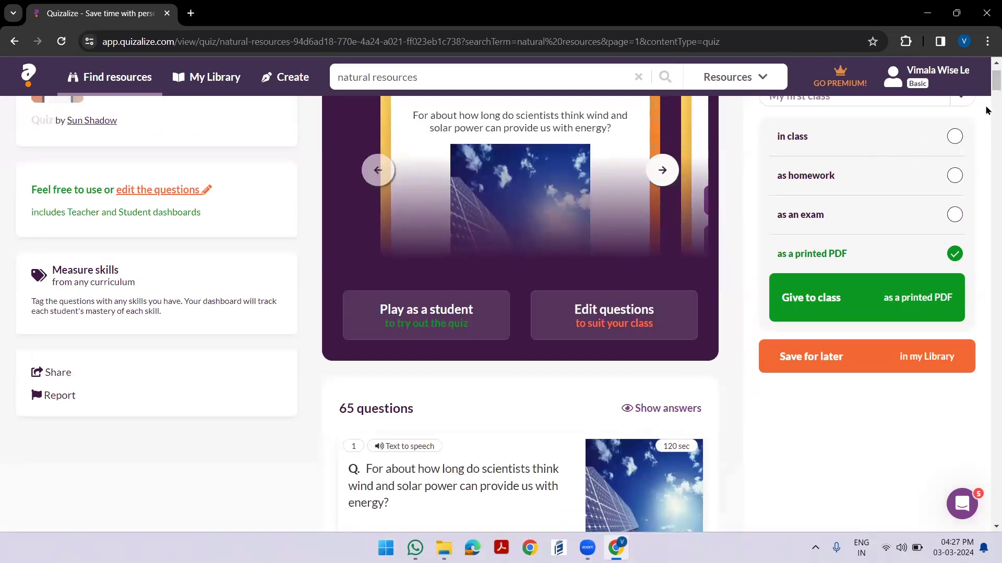
{"action": "scroll", "coordinate": [988, 78], "scroll_direction": "up", "scroll_amount": 1}
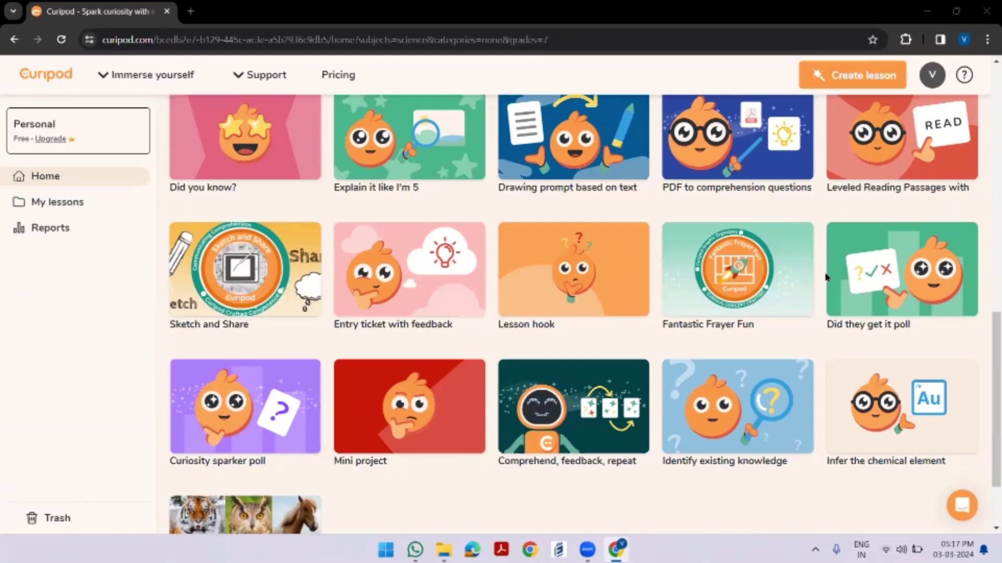
Step: In Curipod, open the Full lesson generator and enter "Natural disaster" as the learning topic
{"action": "left_click_drag", "start_coordinate": [986, 385], "coordinate": [949, 157]}
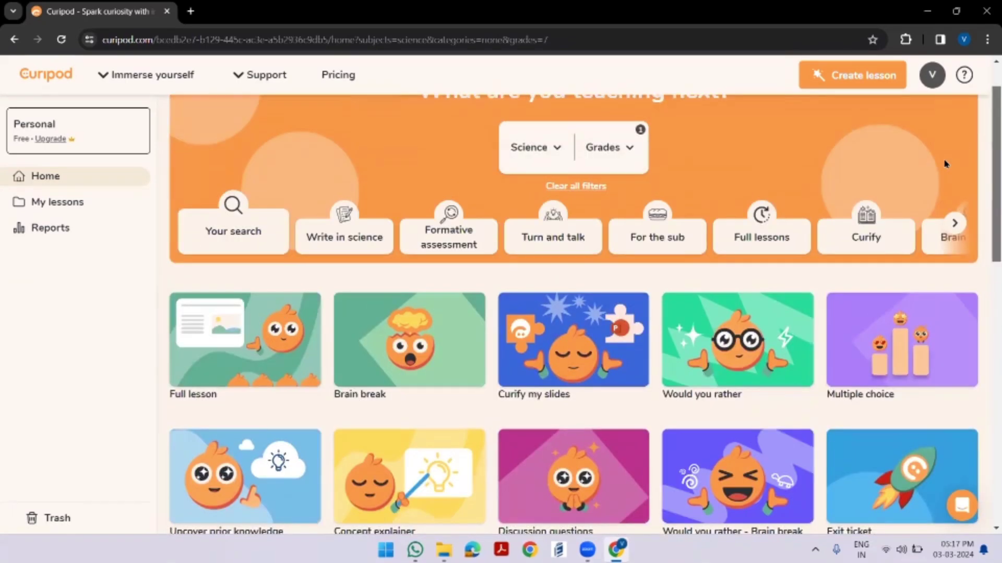
{"action": "left_click", "coordinate": [290, 371]}
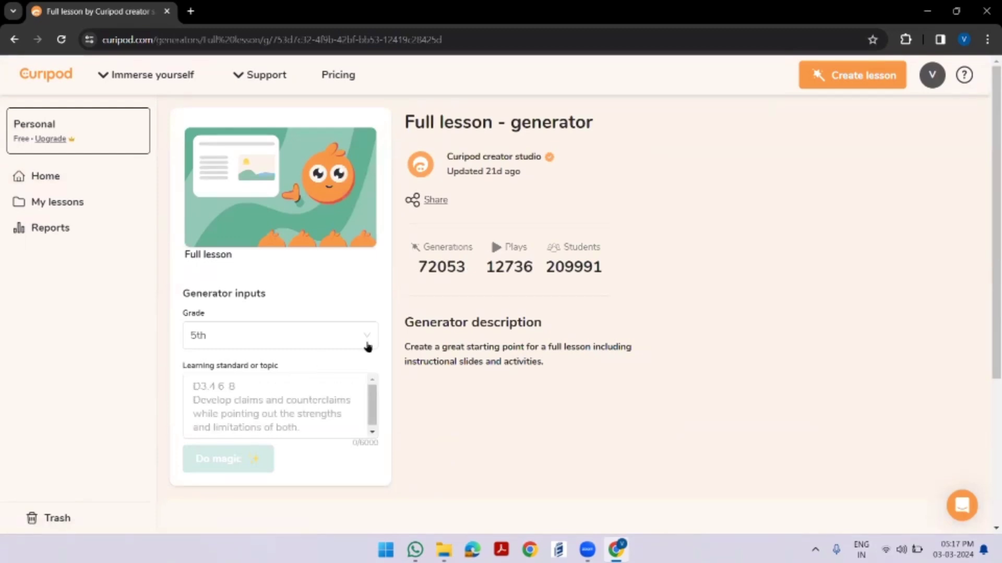
{"action": "left_click", "coordinate": [324, 388]}
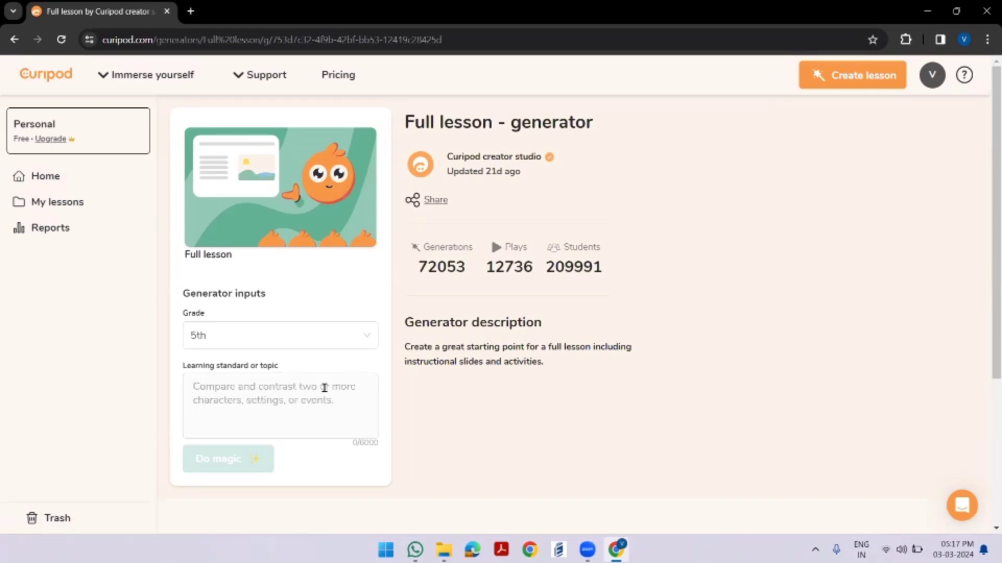
{"action": "type", "text": "Natural disaster"}
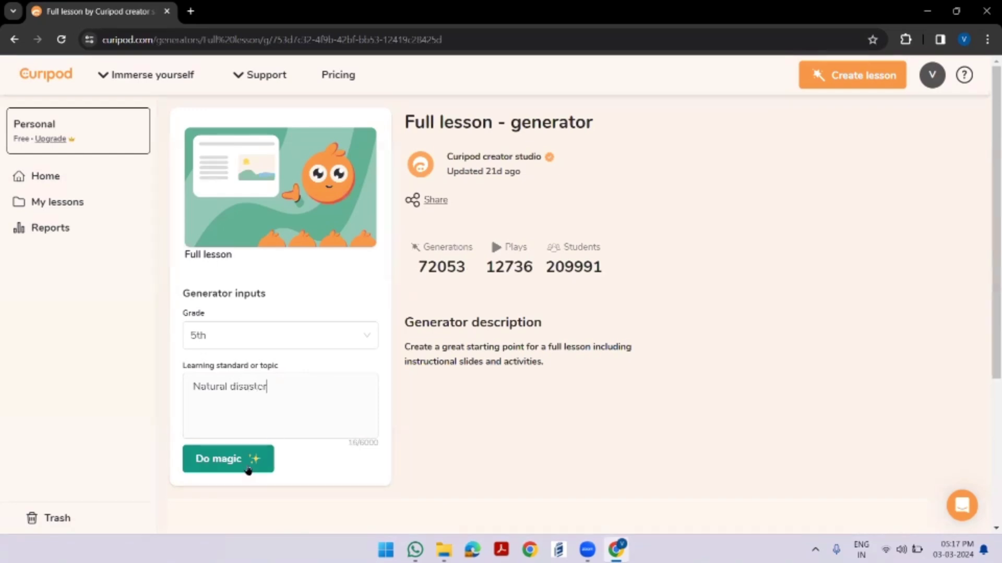
Step: Set the lesson's grade to 9th and generate the full lesson
{"action": "left_click", "coordinate": [367, 342]}
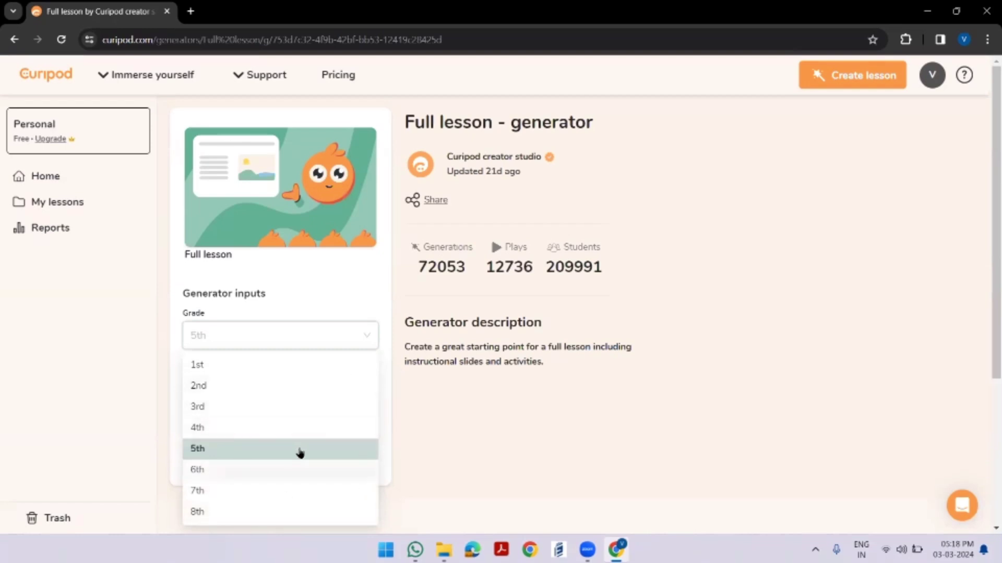
{"action": "scroll", "coordinate": [299, 453], "scroll_direction": "down", "scroll_amount": 2}
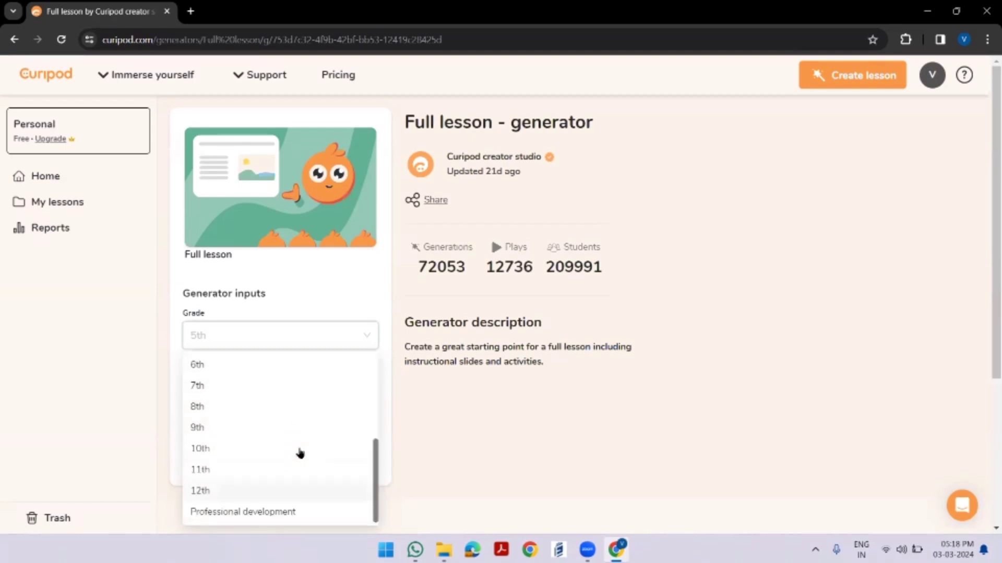
{"action": "left_click", "coordinate": [250, 428]}
{"action": "left_click", "coordinate": [232, 465]}
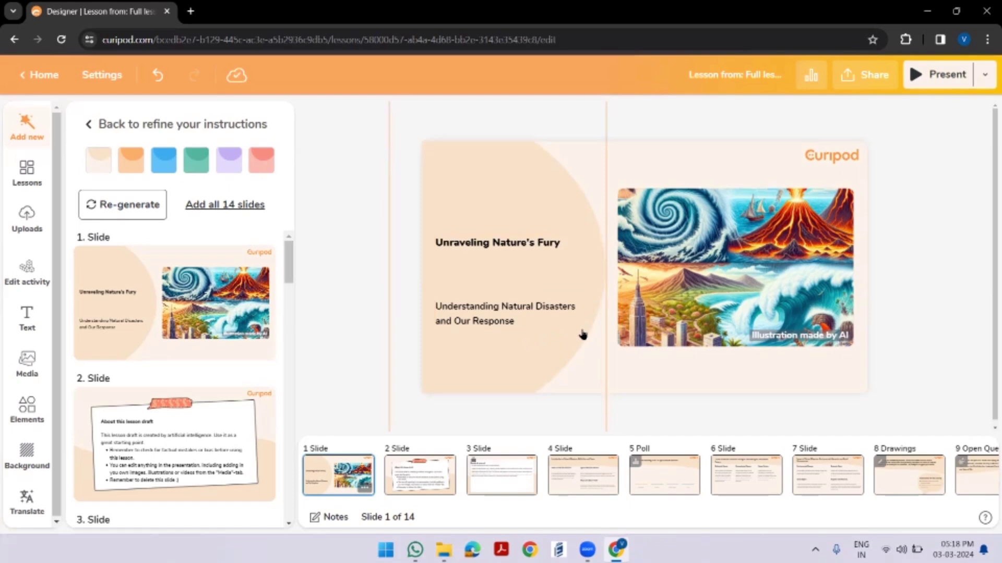
Step: Review slides 2 to 4 of the generated natural disaster lesson
{"action": "left_click", "coordinate": [435, 476]}
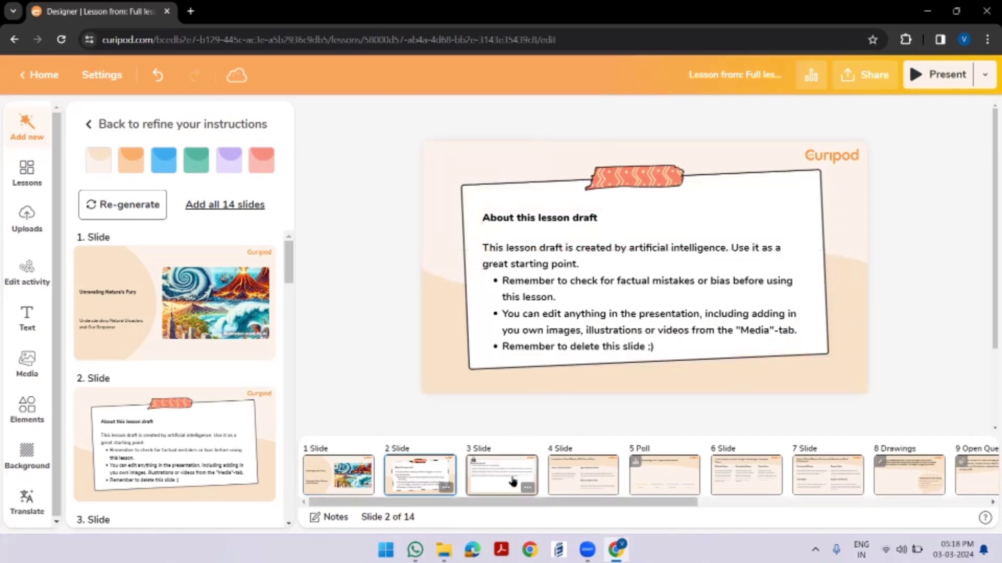
{"action": "left_click", "coordinate": [513, 481]}
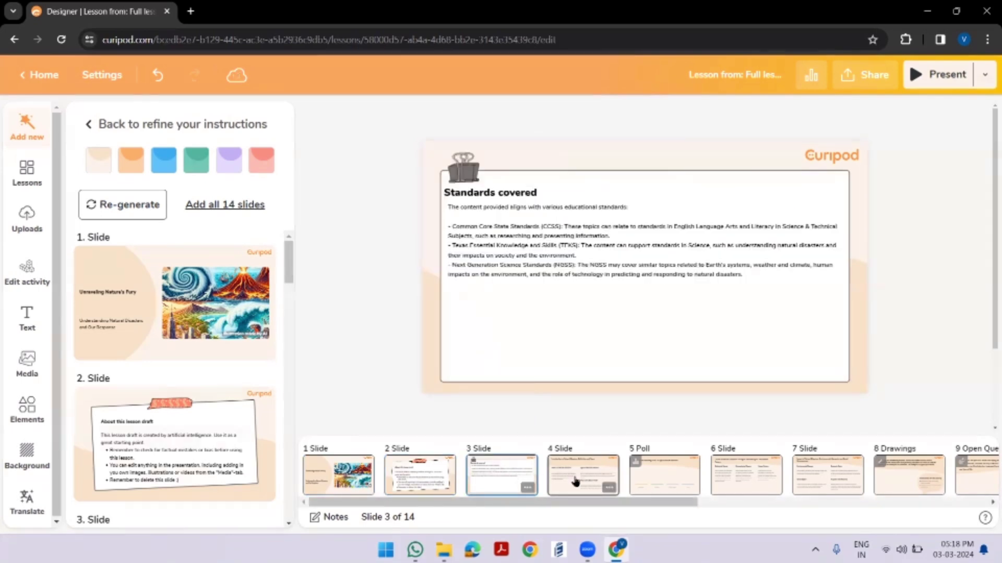
{"action": "left_click", "coordinate": [575, 481]}
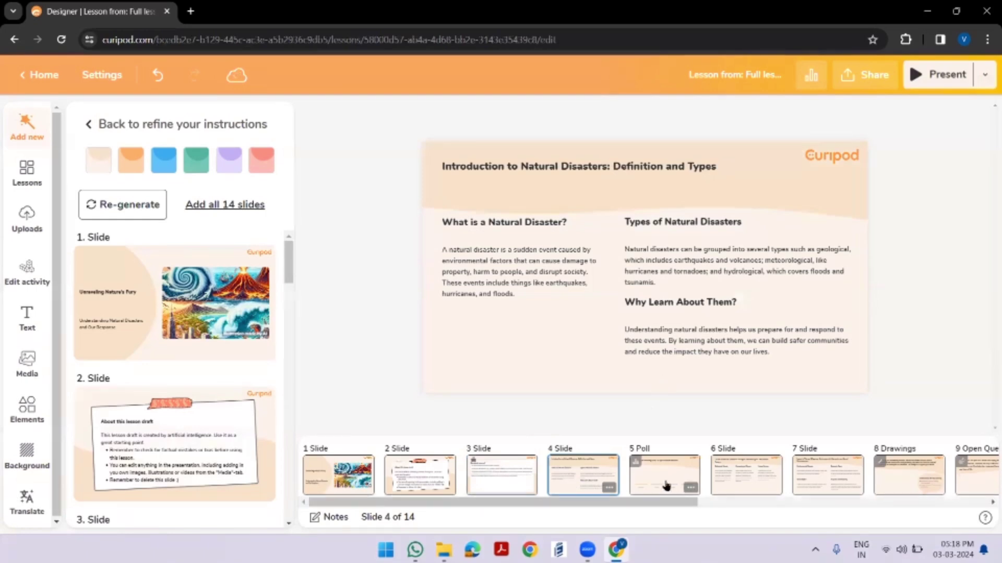
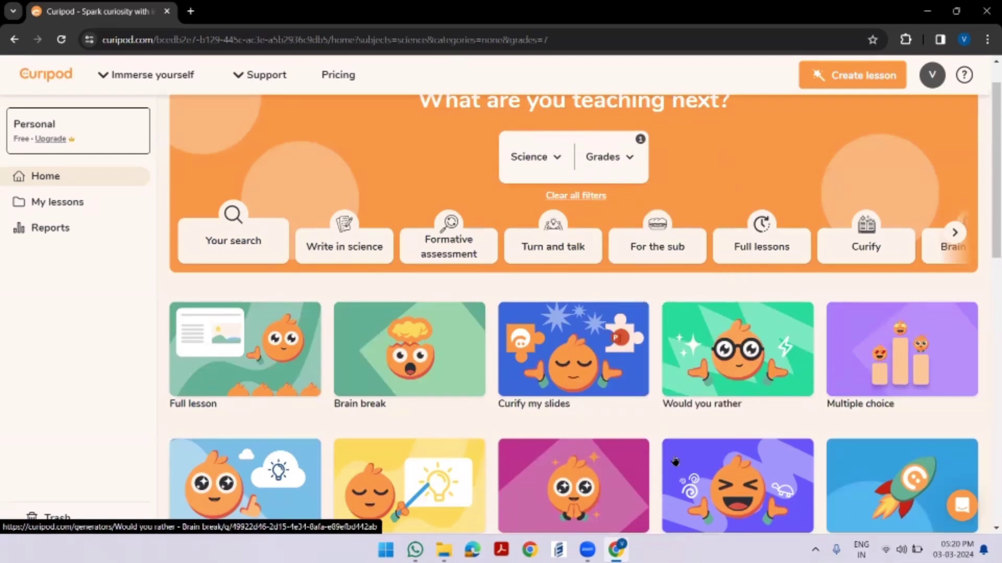
Step: Open the "Infer the chemical element" generator among the science resources and generate a lesson for the element Sodium
{"action": "left_click_drag", "start_coordinate": [989, 195], "coordinate": [979, 320]}
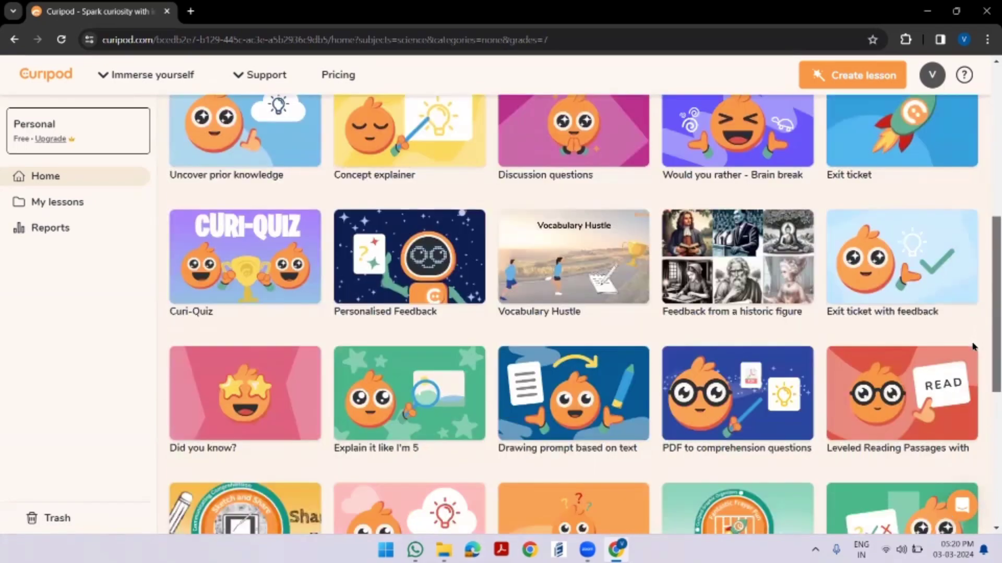
{"action": "scroll", "coordinate": [973, 346], "scroll_direction": "down", "scroll_amount": 5}
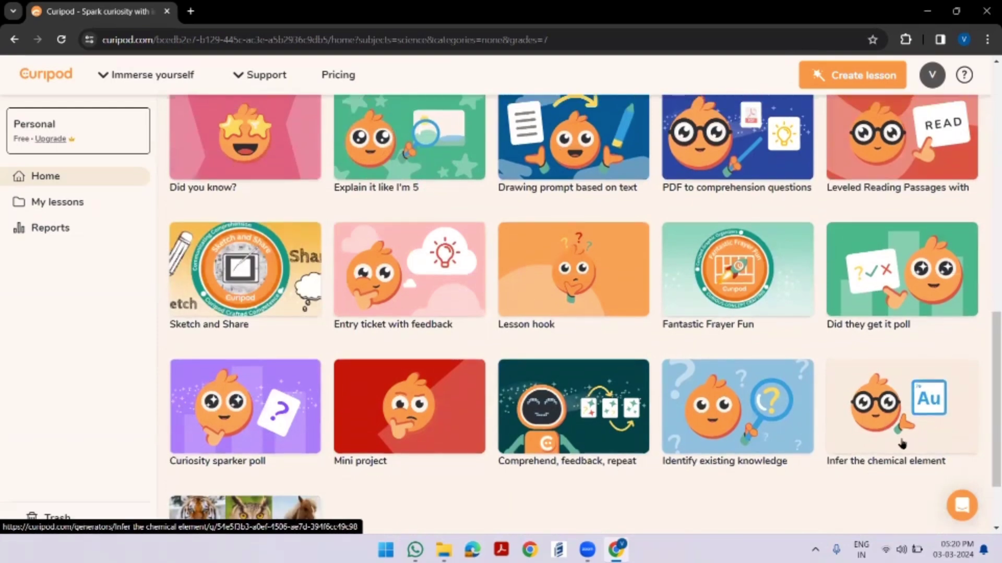
{"action": "left_click", "coordinate": [902, 444]}
{"action": "left_click", "coordinate": [277, 332]}
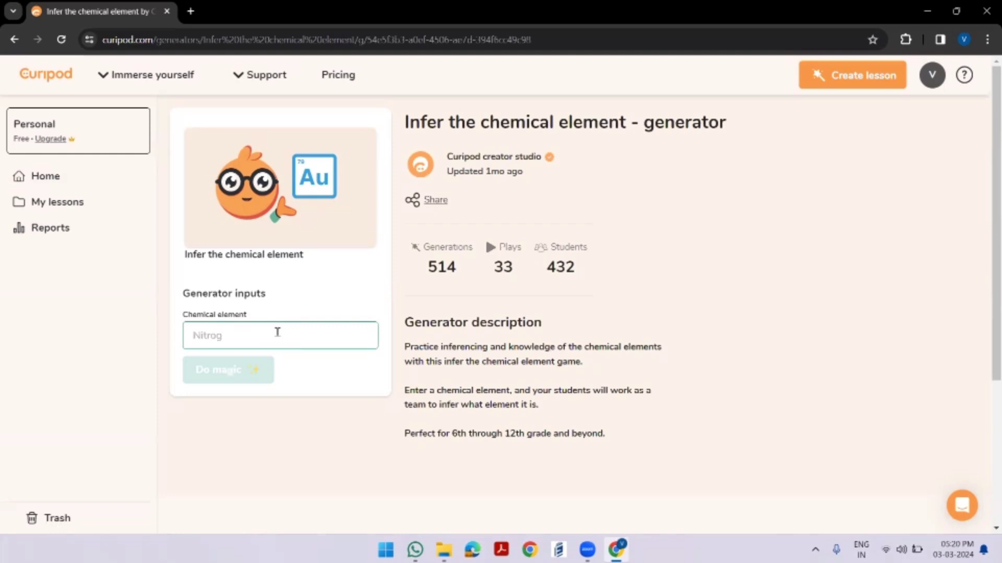
{"action": "left_click", "coordinate": [243, 343]}
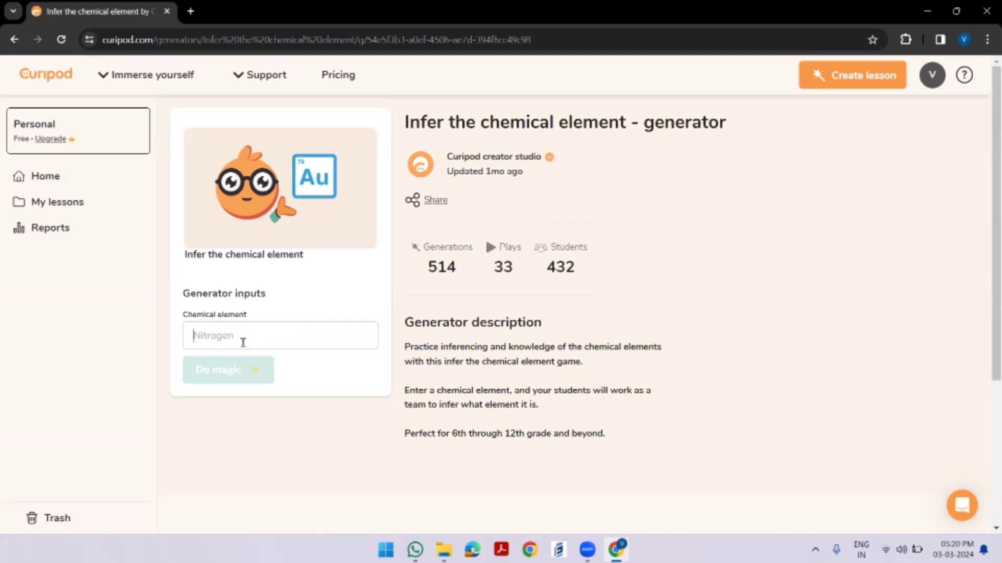
{"action": "type", "text": "Sodium"}
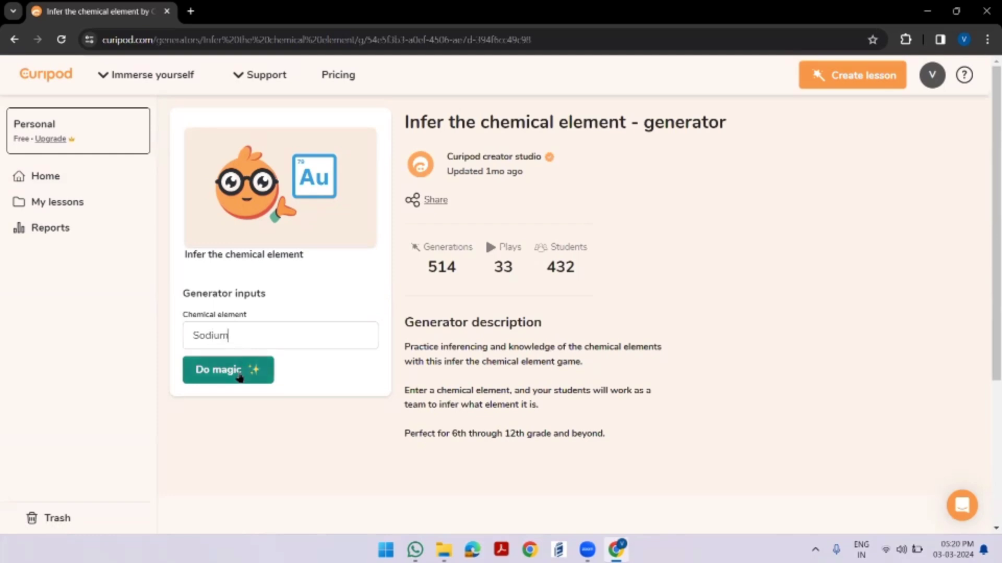
{"action": "left_click", "coordinate": [240, 372]}
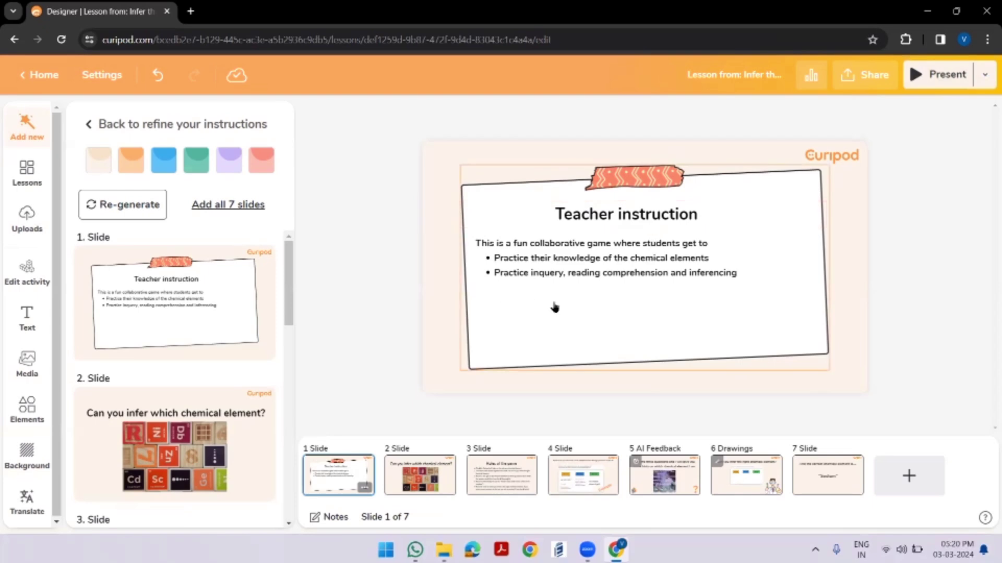
Step: Review slides 2 to 7 of the chemical element game, from the title slide through the rules and activities to the answer
{"action": "left_click", "coordinate": [413, 489]}
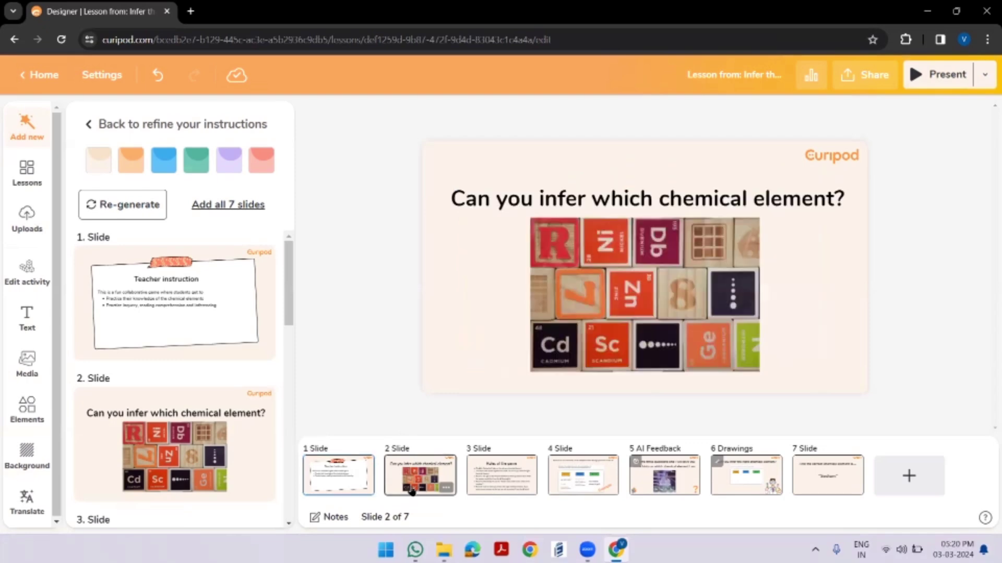
{"action": "left_click", "coordinate": [501, 490]}
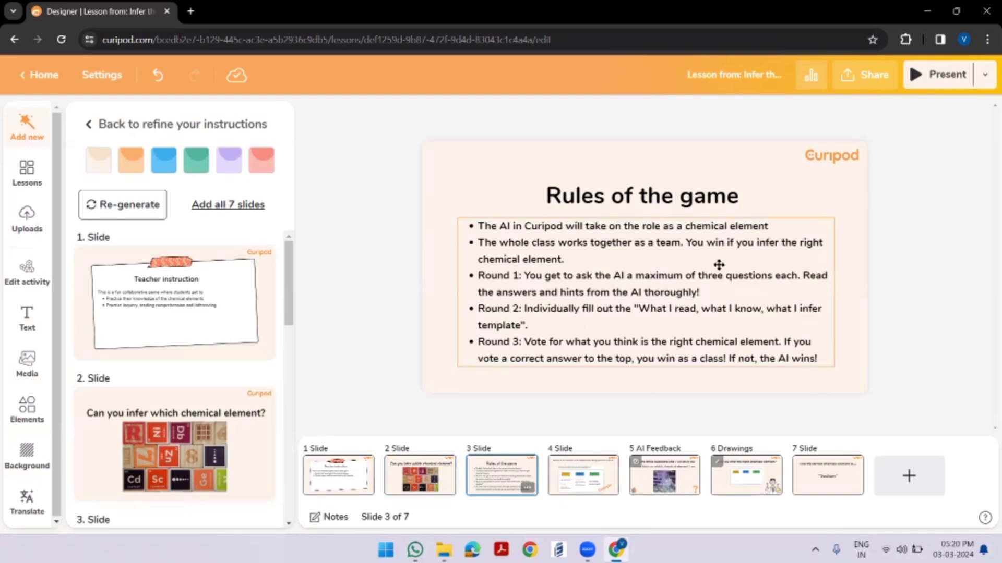
{"action": "left_click", "coordinate": [567, 482]}
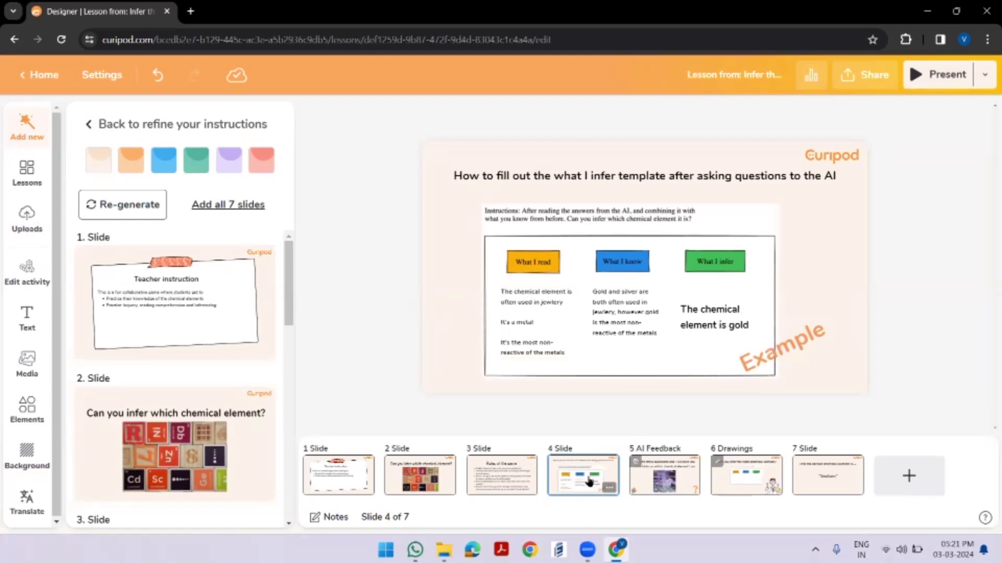
{"action": "left_click", "coordinate": [664, 481]}
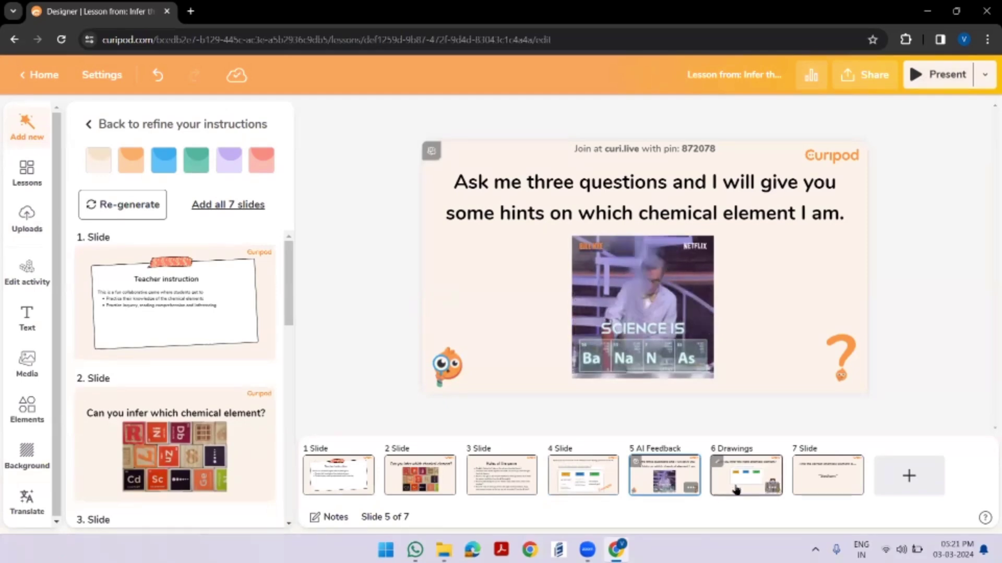
{"action": "left_click", "coordinate": [736, 489]}
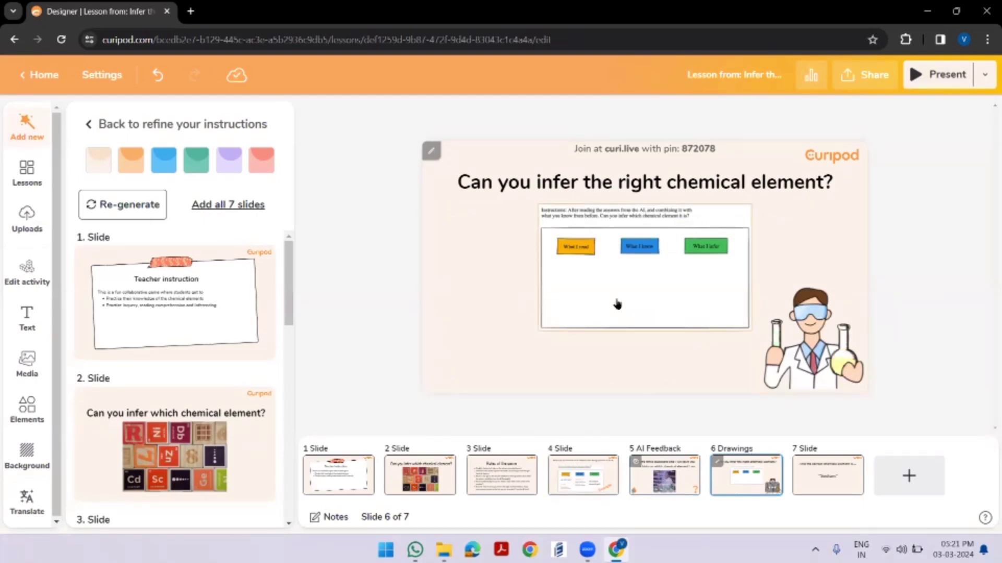
{"action": "left_click", "coordinate": [825, 490]}
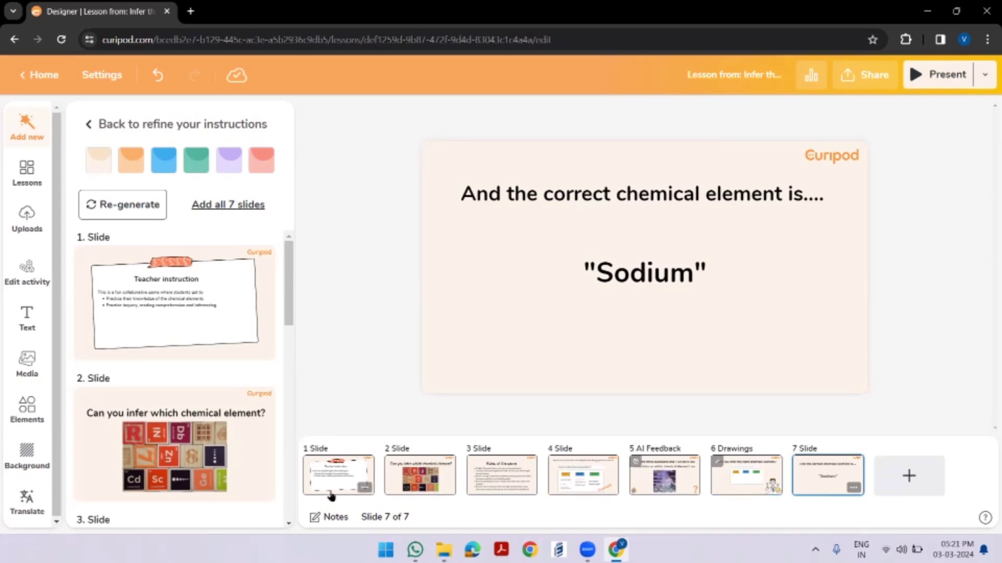
Step: Return to the Curipod home page and look over the recent generators and recent lessons
{"action": "left_click", "coordinate": [52, 76]}
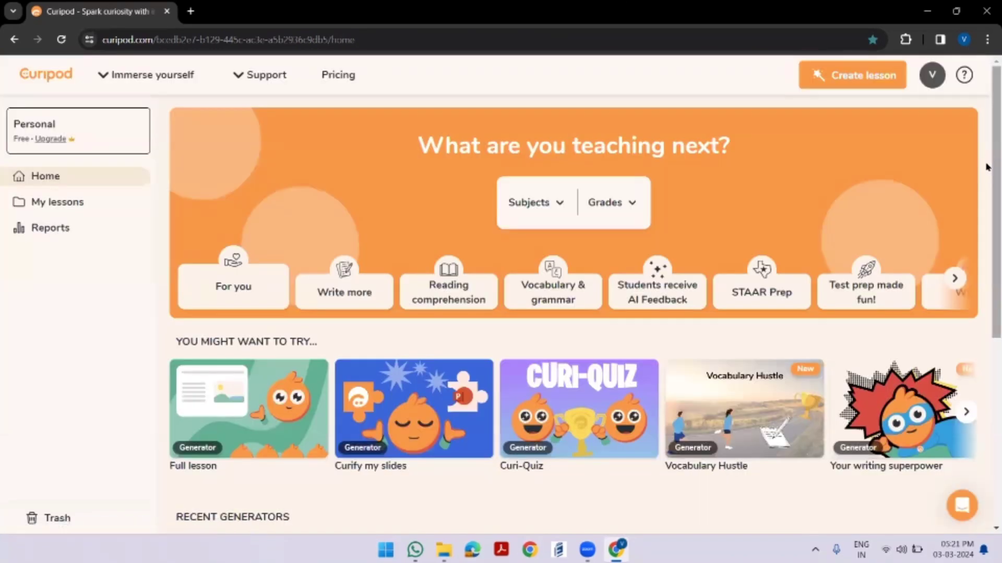
{"action": "left_click_drag", "start_coordinate": [986, 172], "coordinate": [986, 340]}
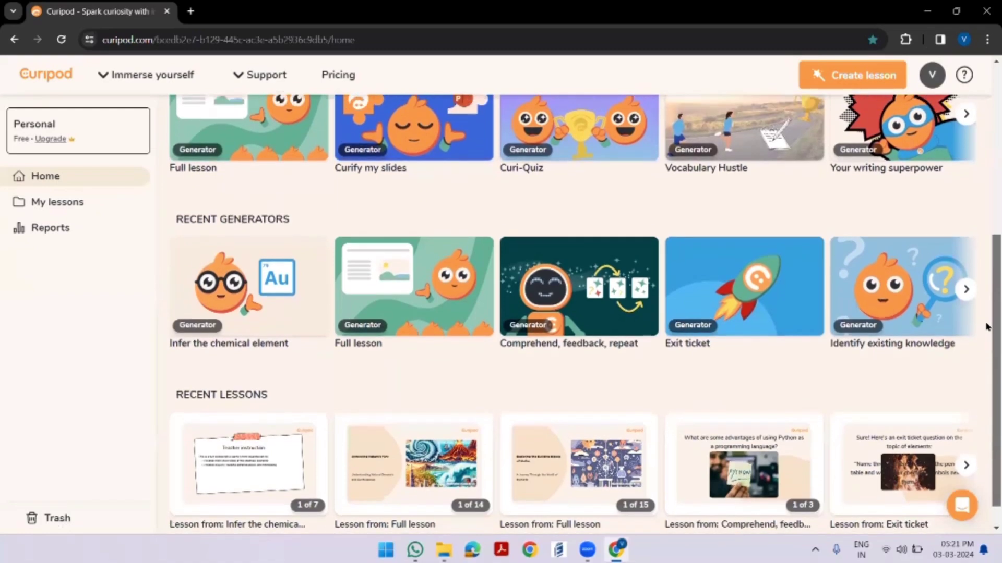
Step: Filter the home page generators by the Social Studies subject and the 7th grade
{"action": "scroll", "coordinate": [727, 183], "scroll_direction": "up", "scroll_amount": 4}
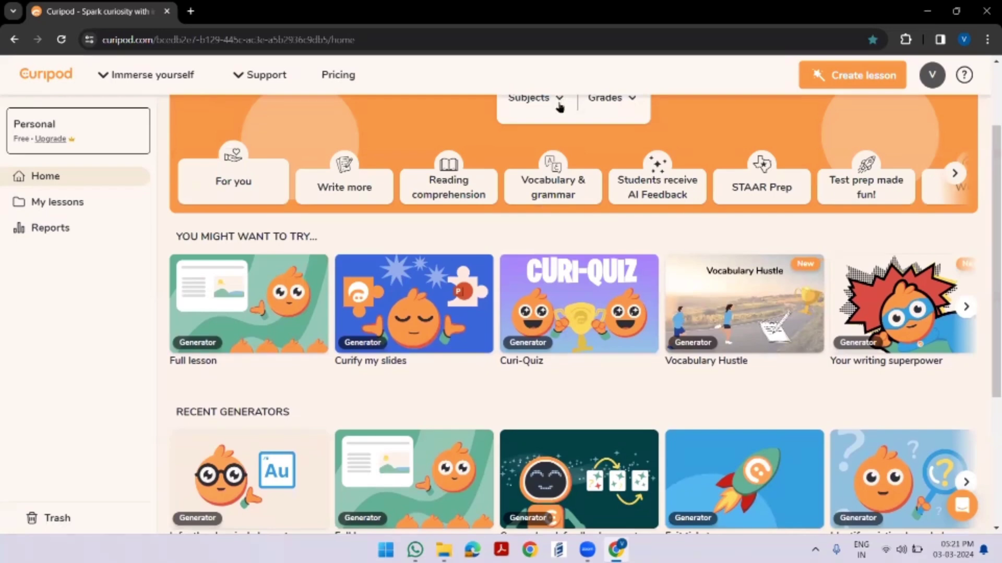
{"action": "left_click", "coordinate": [560, 107]}
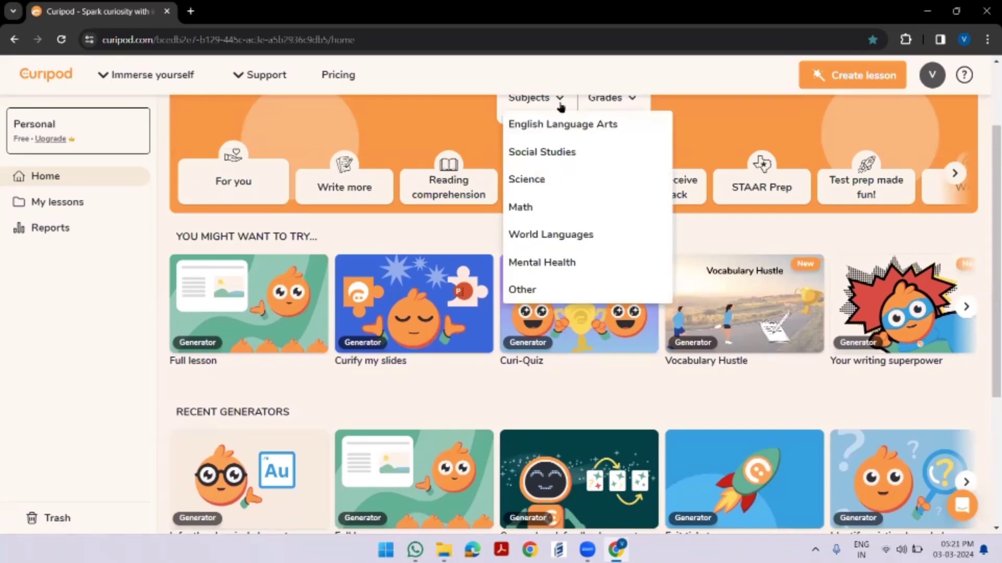
{"action": "left_click", "coordinate": [551, 152]}
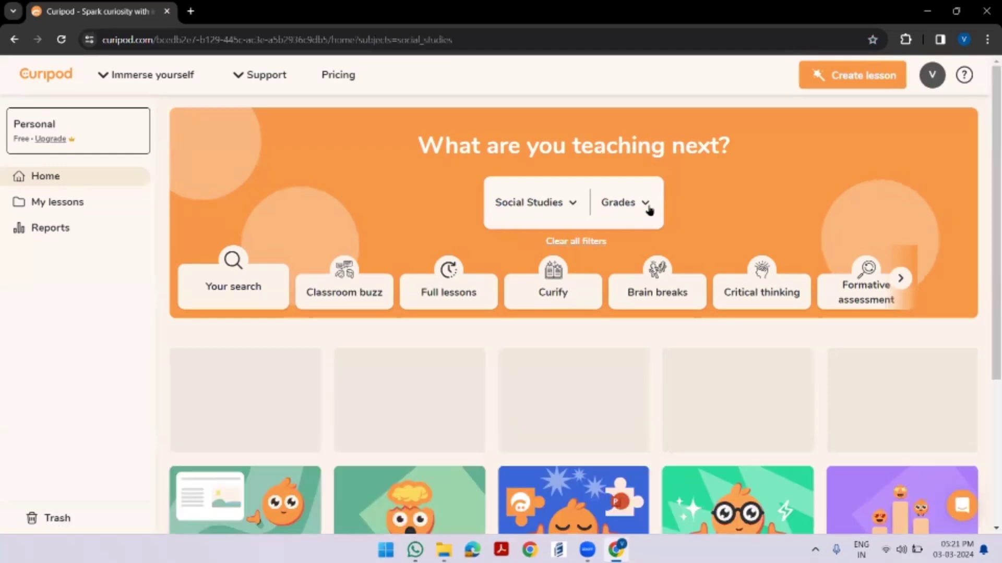
{"action": "left_click", "coordinate": [648, 209]}
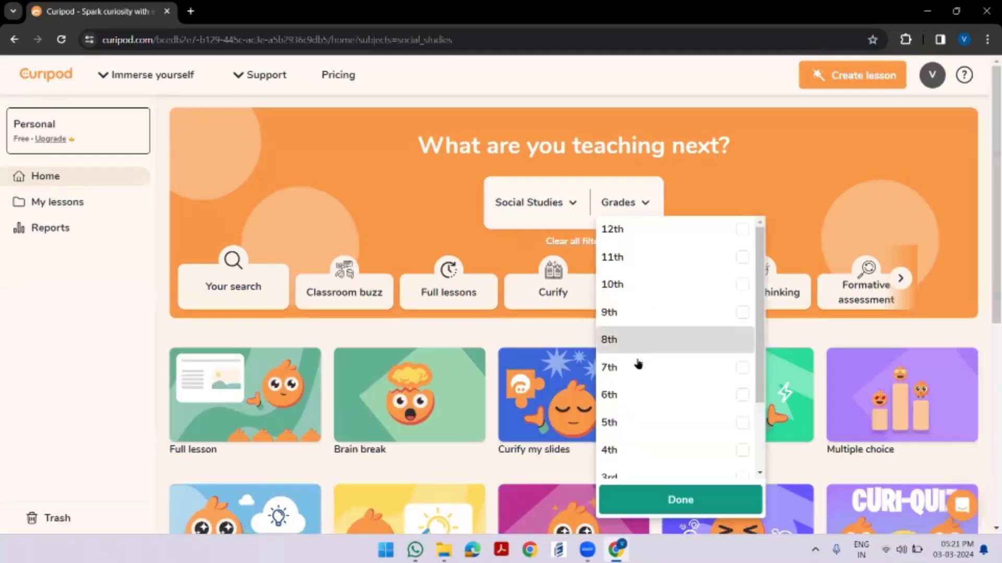
{"action": "left_click", "coordinate": [639, 367]}
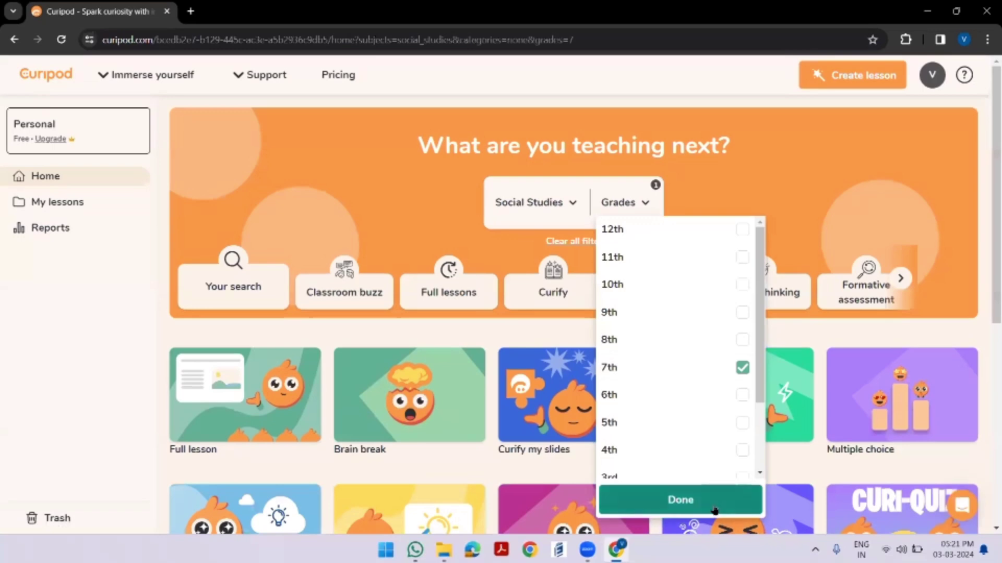
{"action": "left_click", "coordinate": [713, 508]}
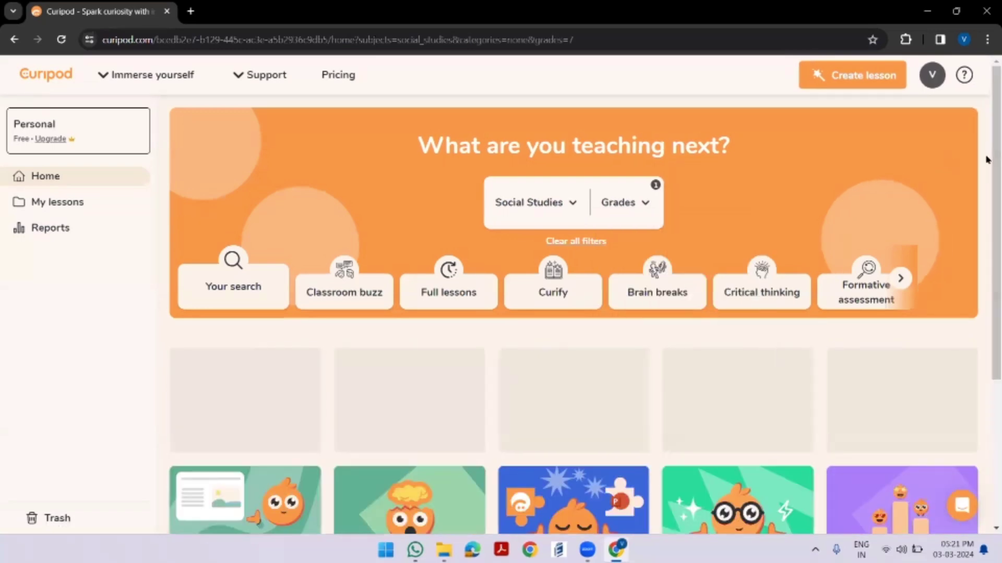
Step: Open the "Feedback from a historic figure" generator and generate a 6th-grade lesson on Anne Frank with the question "Information about Diary"
{"action": "scroll", "coordinate": [987, 257], "scroll_direction": "down", "scroll_amount": 6}
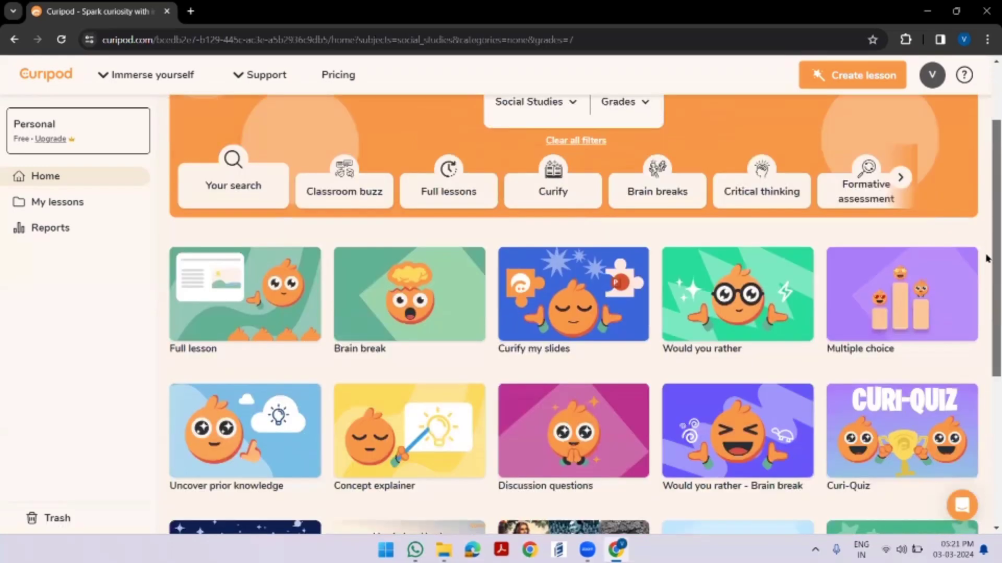
{"action": "scroll", "coordinate": [644, 329], "scroll_direction": "down", "scroll_amount": 1}
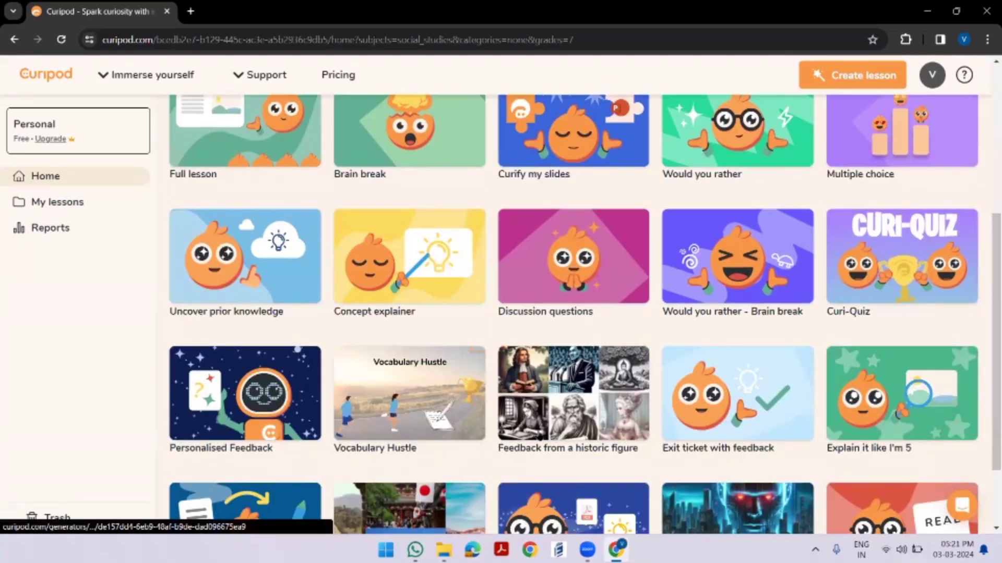
{"action": "left_click", "coordinate": [539, 435]}
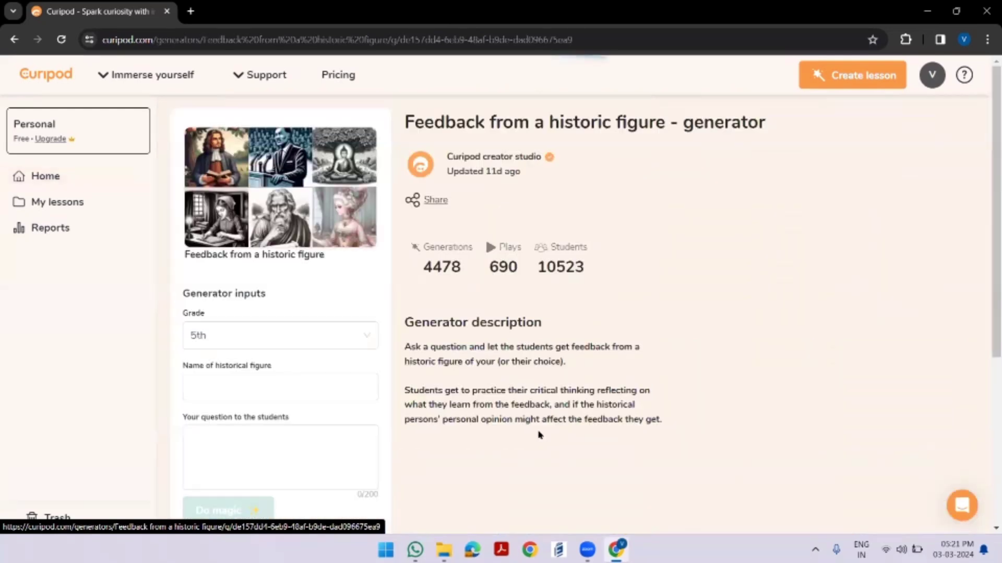
{"action": "left_click", "coordinate": [369, 338]}
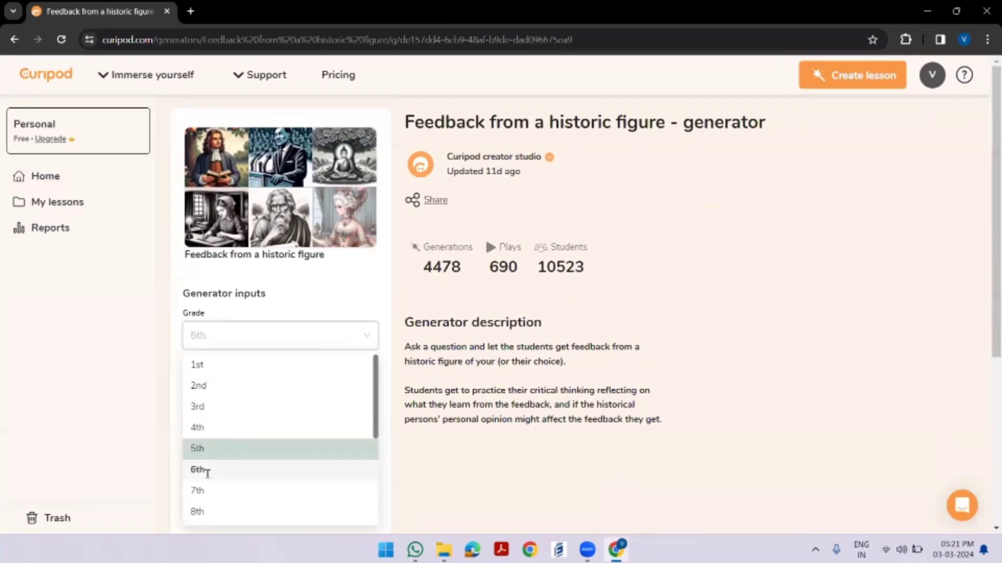
{"action": "left_click", "coordinate": [199, 470]}
{"action": "left_click", "coordinate": [307, 385]}
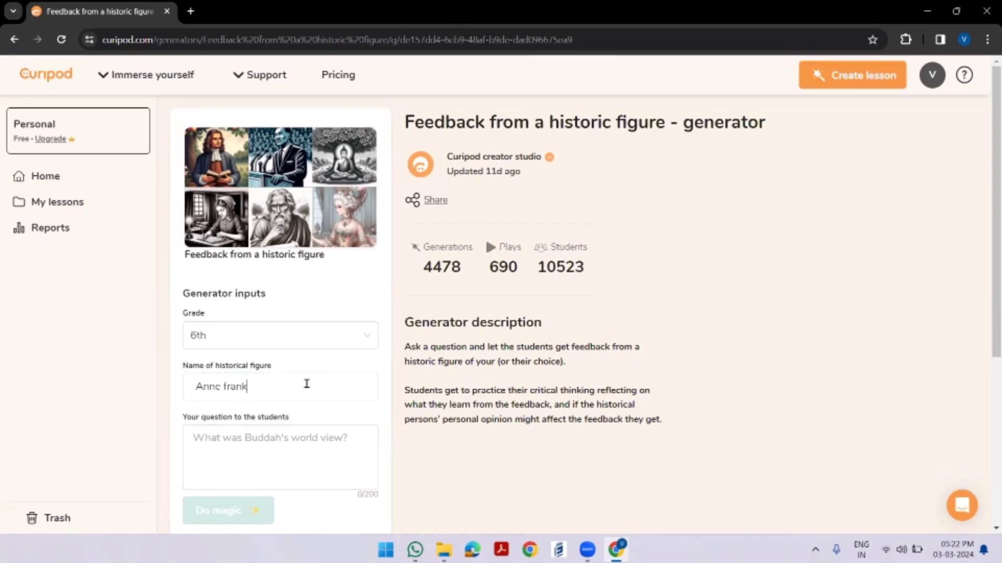
{"action": "left_click", "coordinate": [287, 450]}
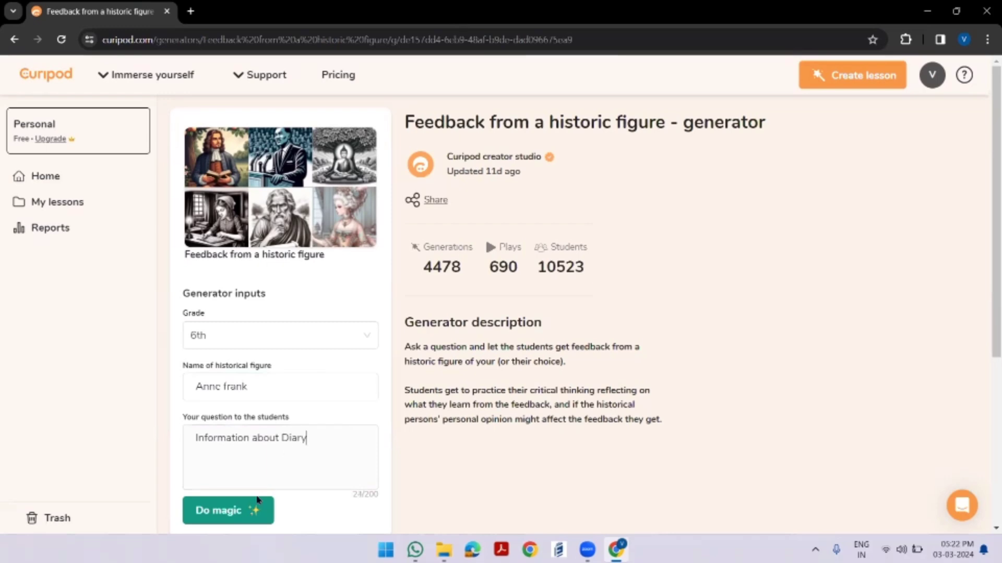
{"action": "left_click", "coordinate": [247, 514]}
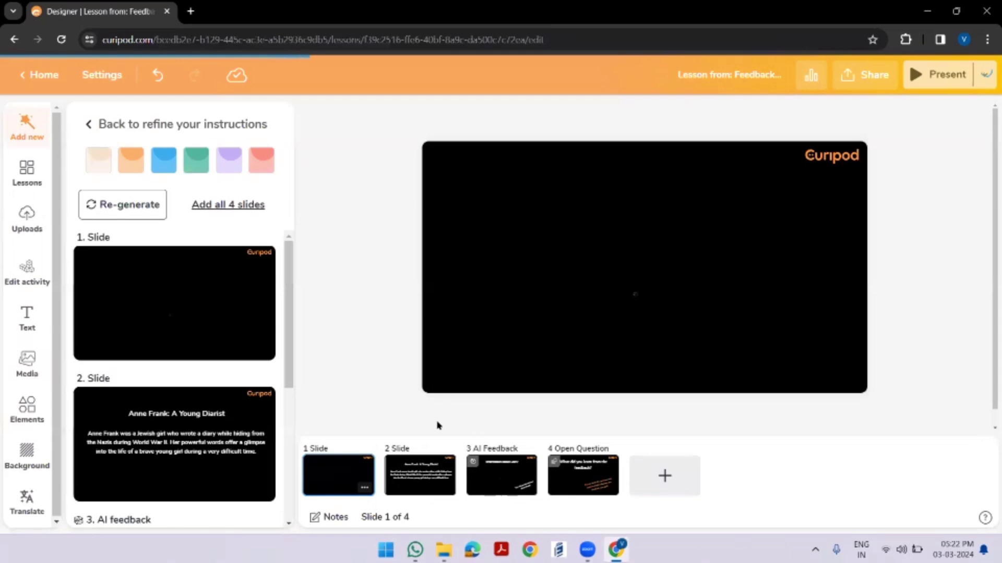
Step: Review slides 2 and 3 of the generated Anne Frank lesson and return to the Curipod home page
{"action": "left_click", "coordinate": [425, 476]}
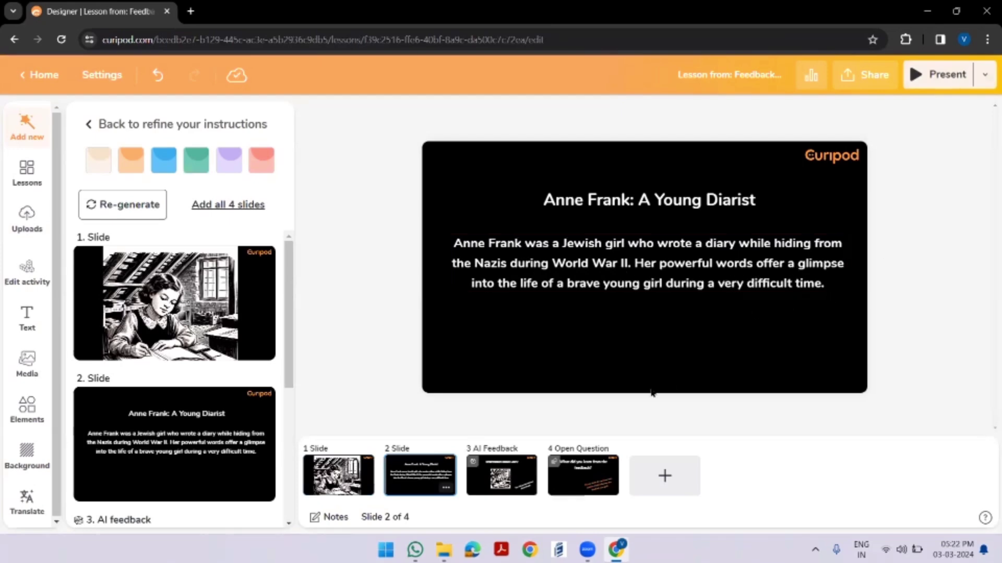
{"action": "left_click", "coordinate": [501, 475]}
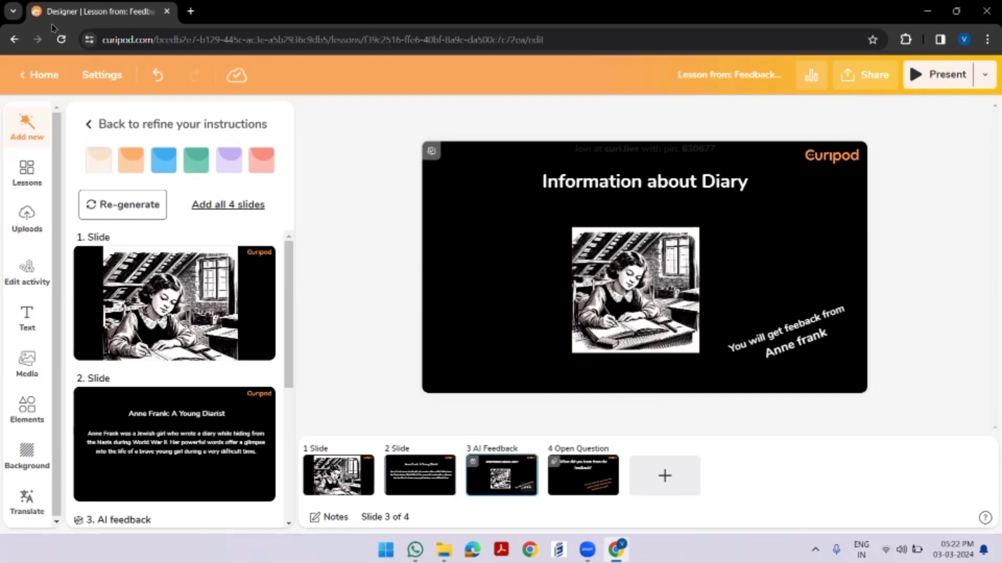
{"action": "left_click", "coordinate": [40, 75]}
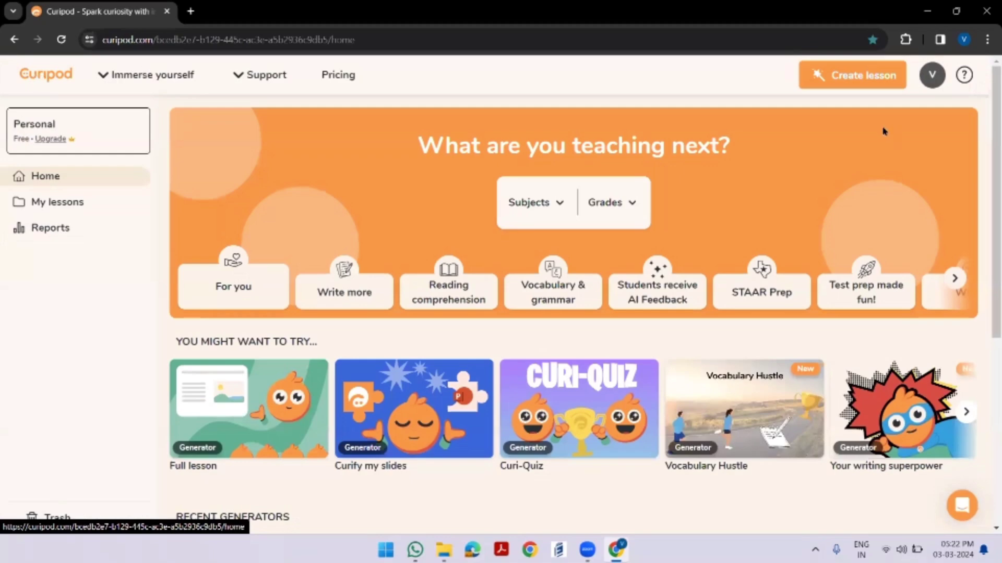
Step: Browse the suggested generators through to "Would you rather", and look over the recent generators and recent lessons on the home page
{"action": "left_click_drag", "start_coordinate": [986, 171], "coordinate": [988, 292]}
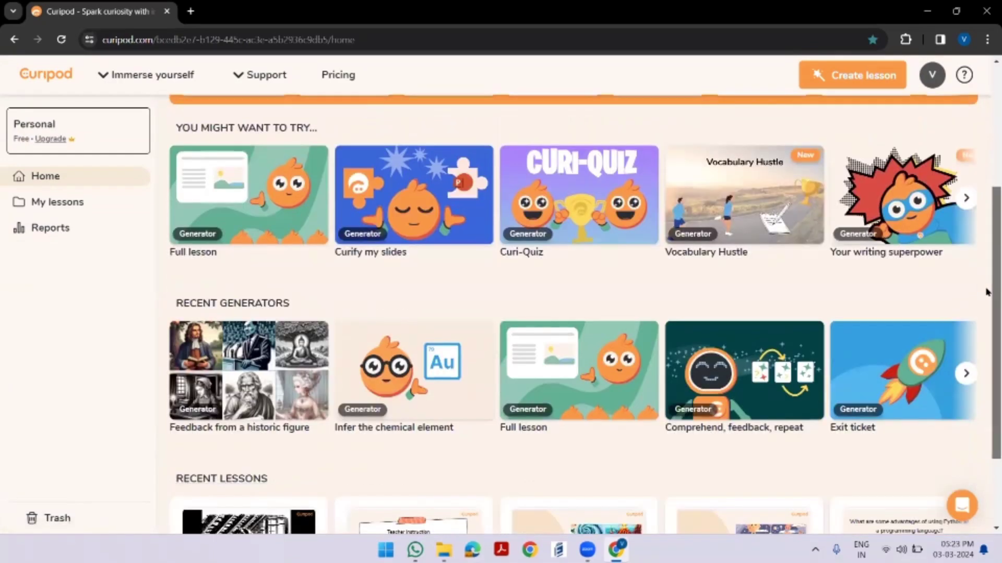
{"action": "left_click", "coordinate": [966, 196]}
{"action": "left_click", "coordinate": [967, 196]}
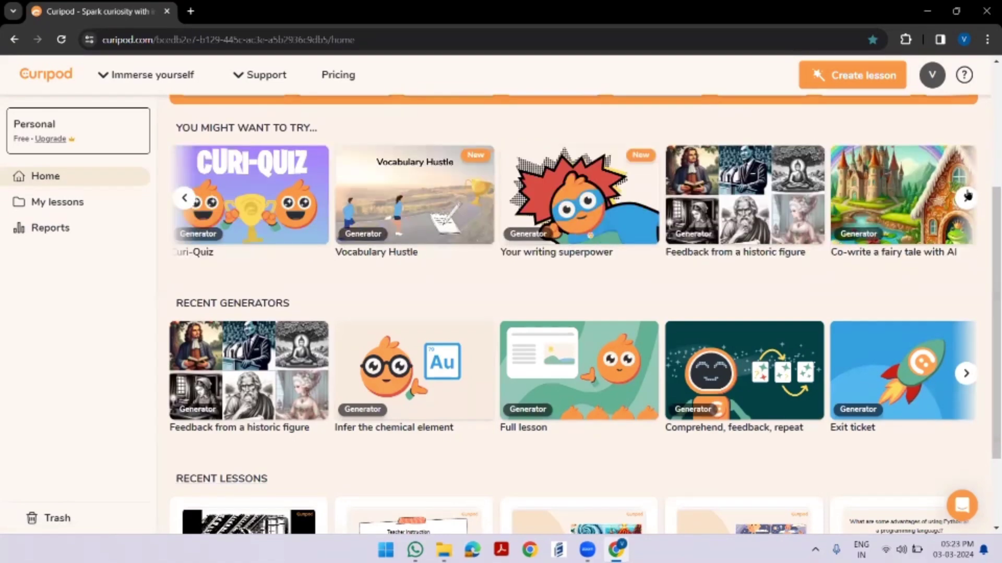
{"action": "left_click", "coordinate": [966, 196]}
{"action": "left_click", "coordinate": [967, 196]}
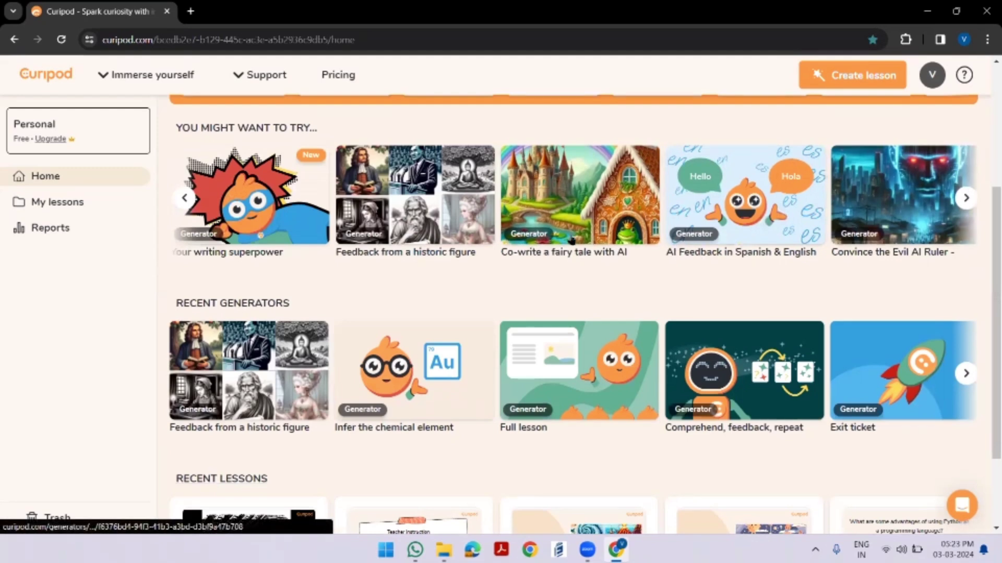
{"action": "left_click", "coordinate": [966, 198]}
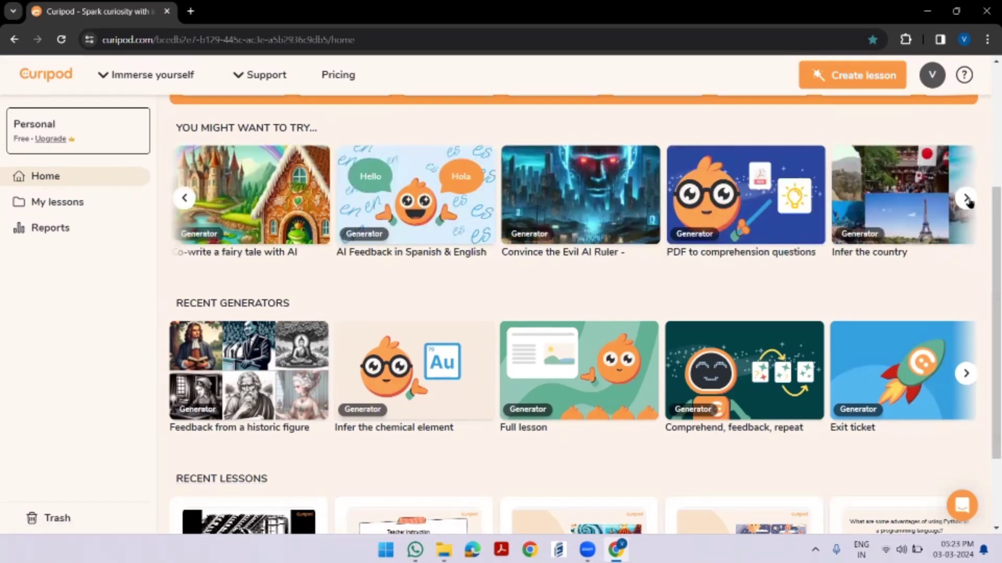
{"action": "left_click", "coordinate": [966, 199]}
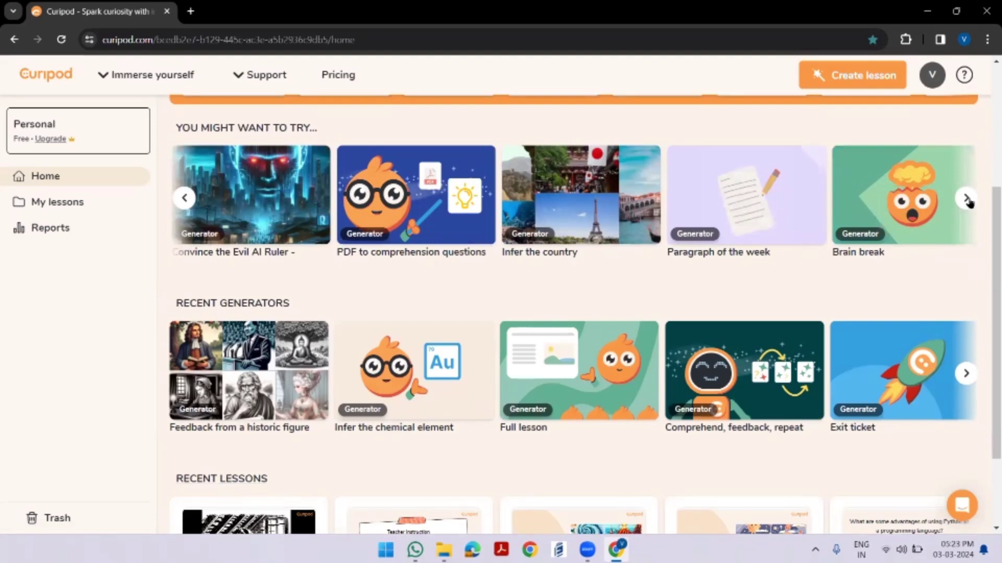
{"action": "left_click", "coordinate": [966, 199]}
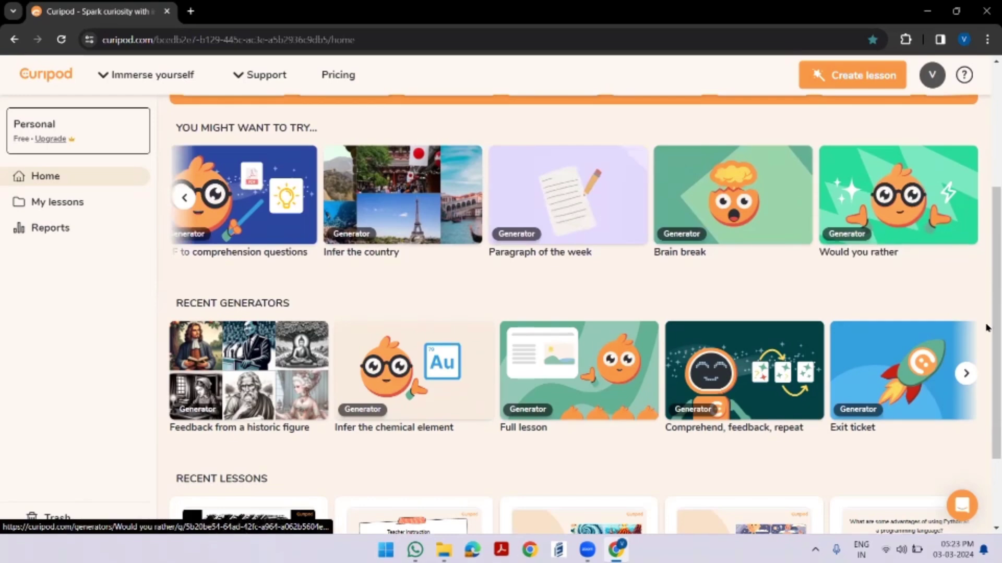
{"action": "scroll", "coordinate": [986, 350], "scroll_direction": "down", "scroll_amount": 2}
{"action": "scroll", "coordinate": [986, 397], "scroll_direction": "down", "scroll_amount": 2}
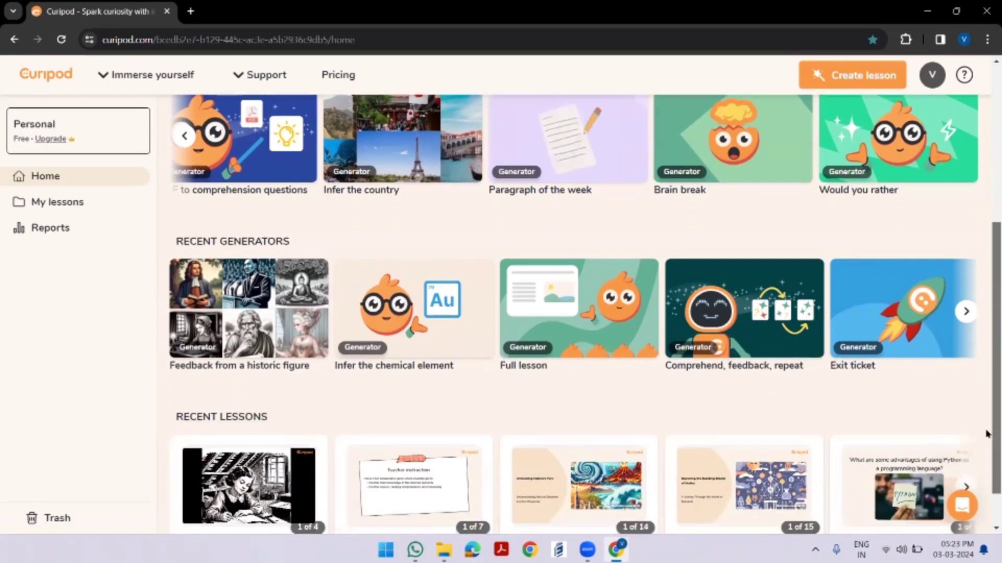
{"action": "scroll", "coordinate": [986, 209], "scroll_direction": "up", "scroll_amount": 6}
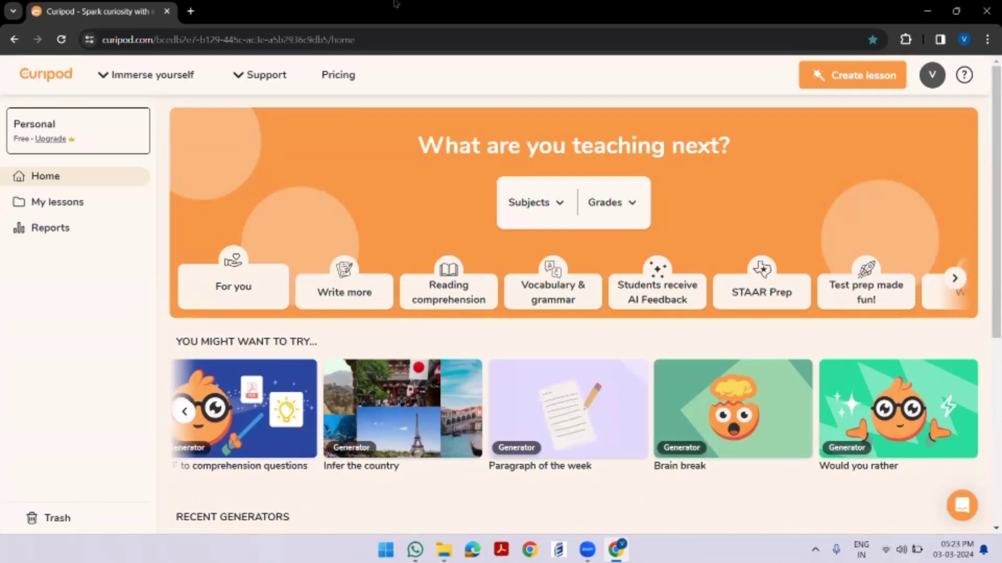
{"action": "mouse_move", "coordinate": [167, 74]}
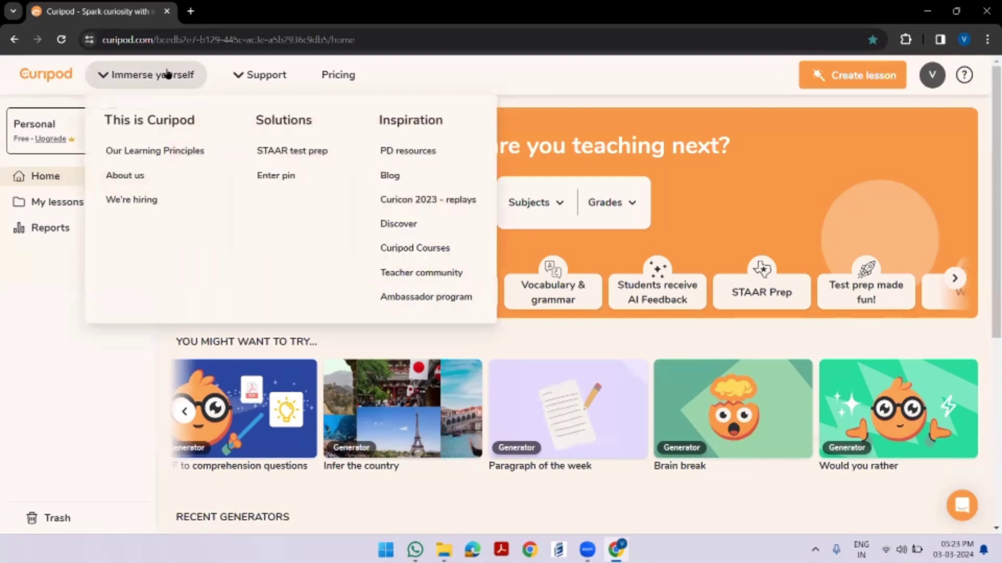